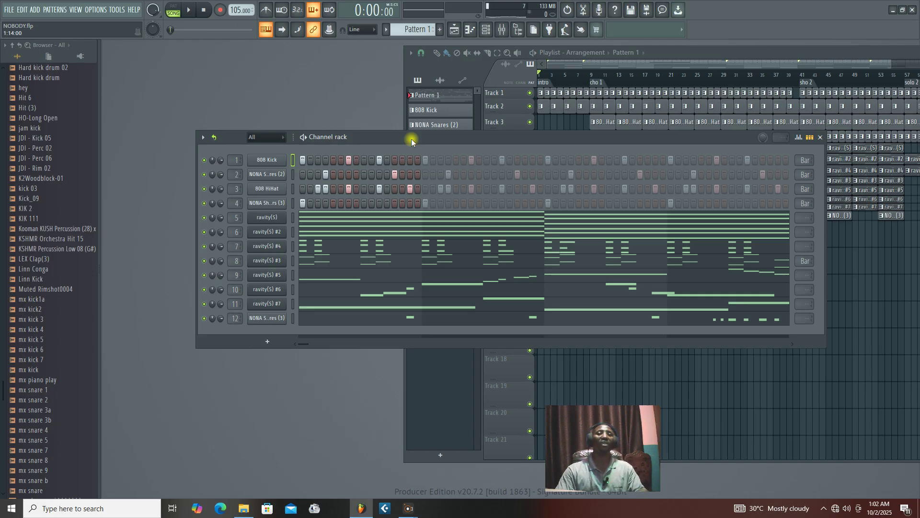
mouse_move(407, 139)
mouse_down()
mouse_move(390, 141)
mouse_move(423, 135)
mouse_up()
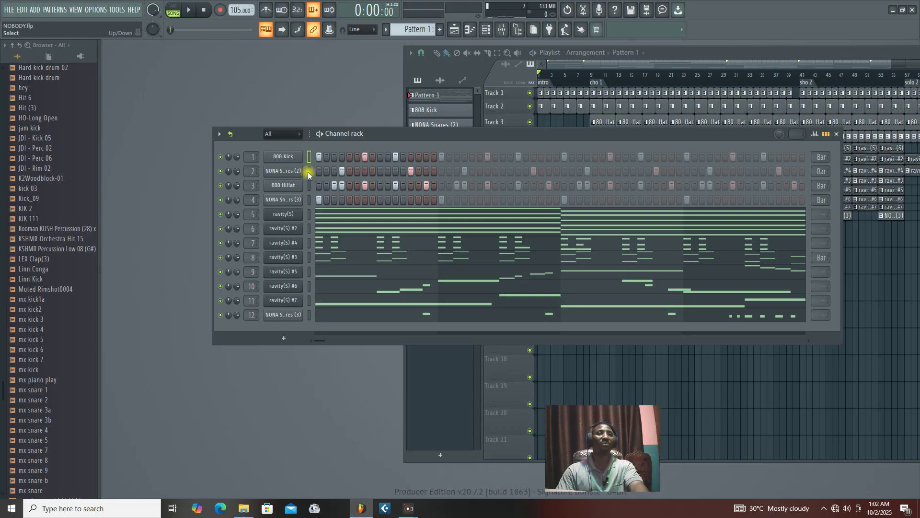
mouse_move(412, 137)
mouse_down()
mouse_move(422, 114)
mouse_move(407, 134)
mouse_up()
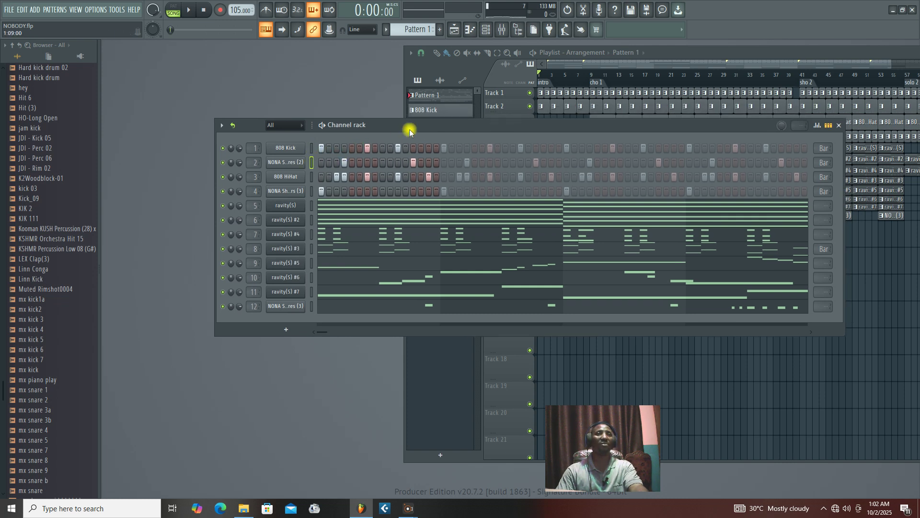
drag(410, 125, 442, 124)
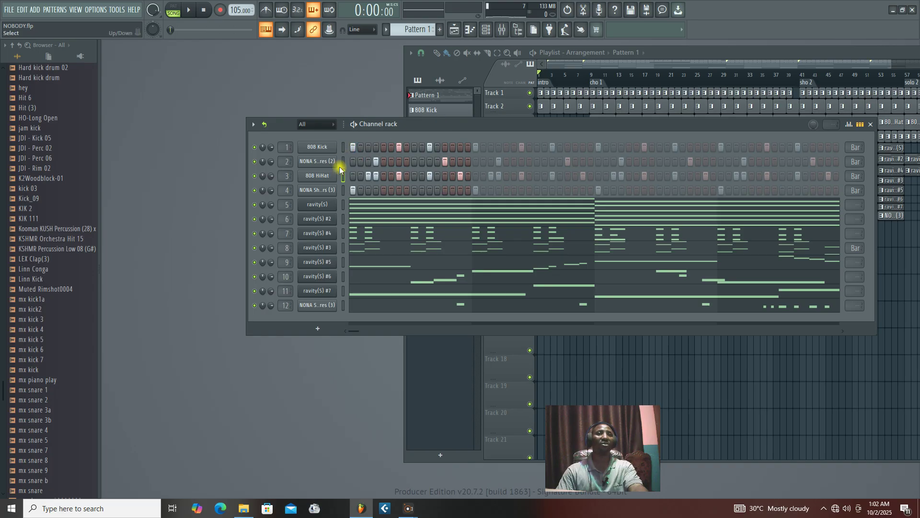
drag(457, 124, 453, 123)
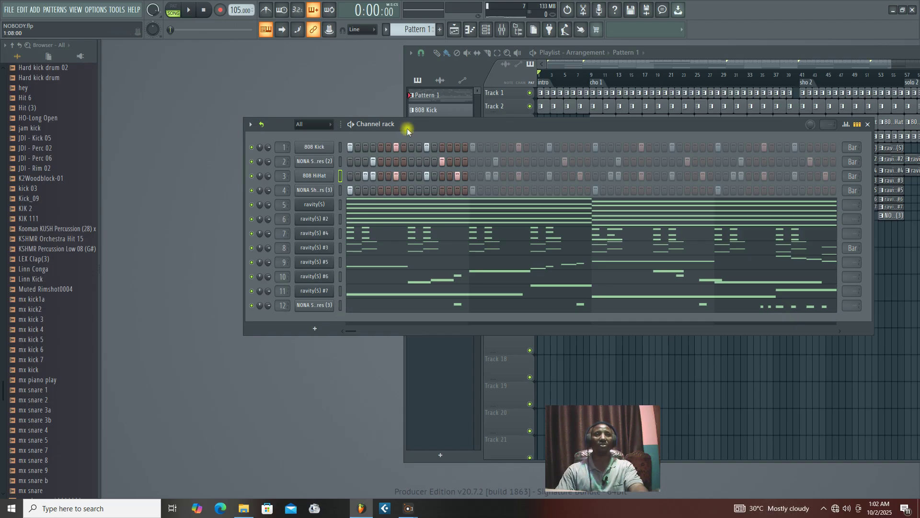
click(341, 190)
click(394, 147)
drag(407, 124, 401, 149)
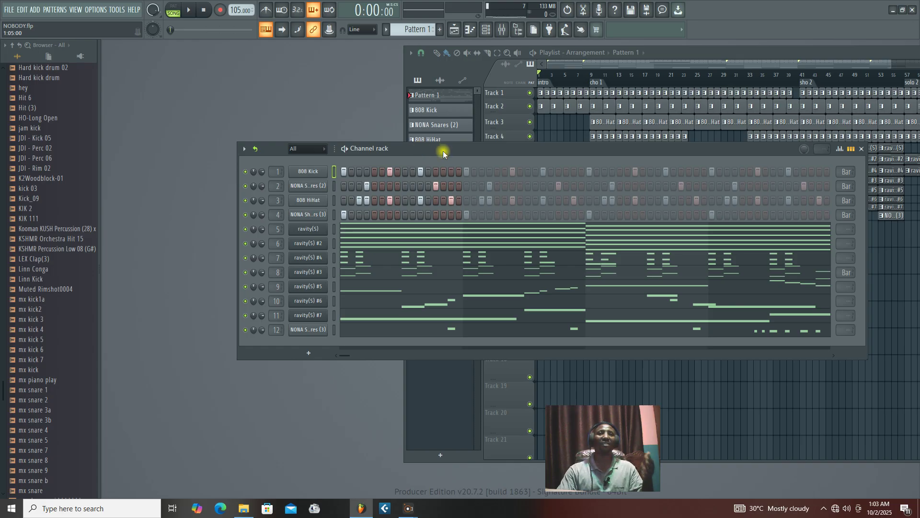
drag(443, 151, 437, 151)
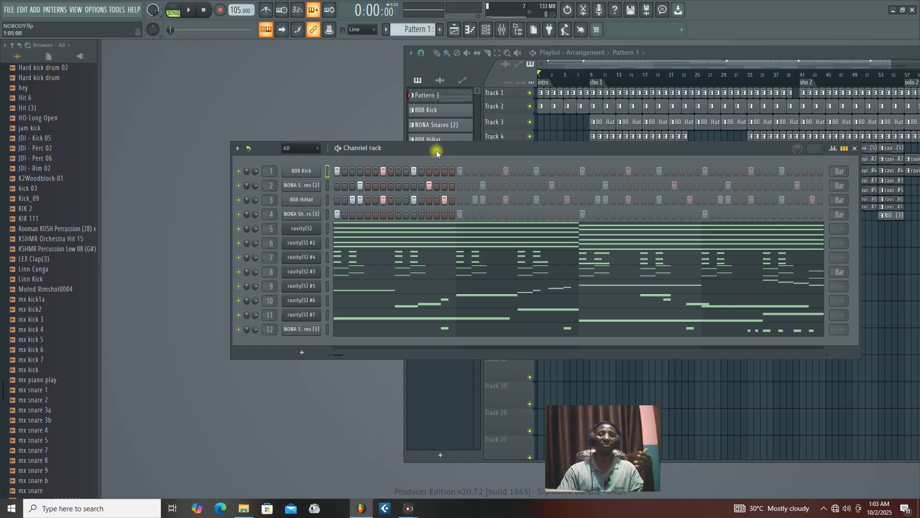
- View the piano roll of the ravity(S) #4 channel, close it, and restore the channel rack to a floating window
key(F7)
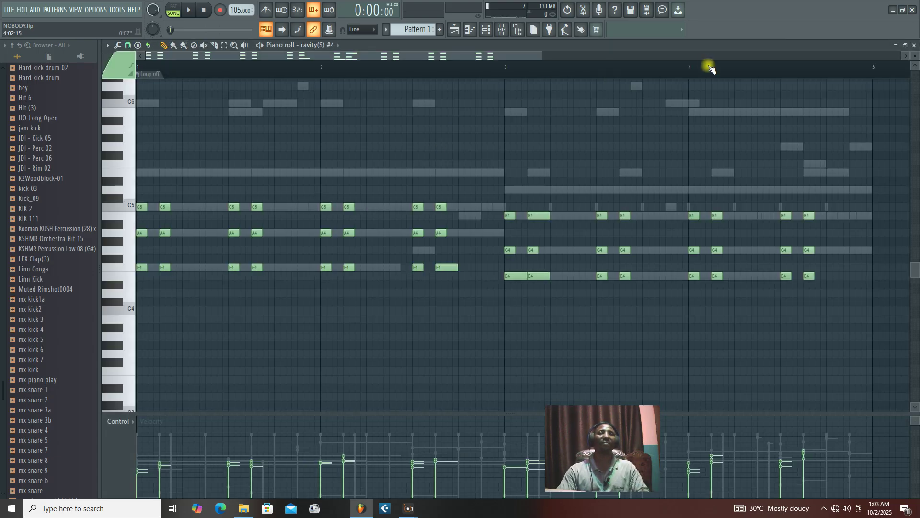
click(905, 45)
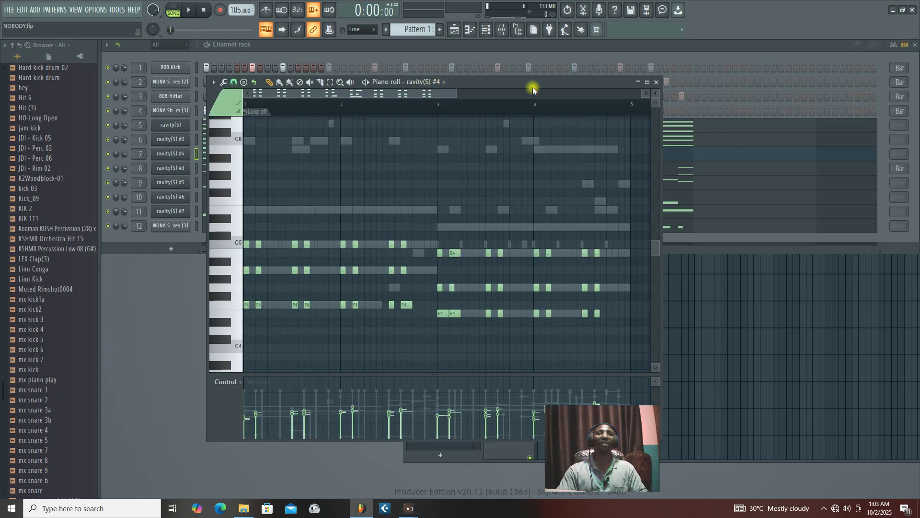
click(657, 82)
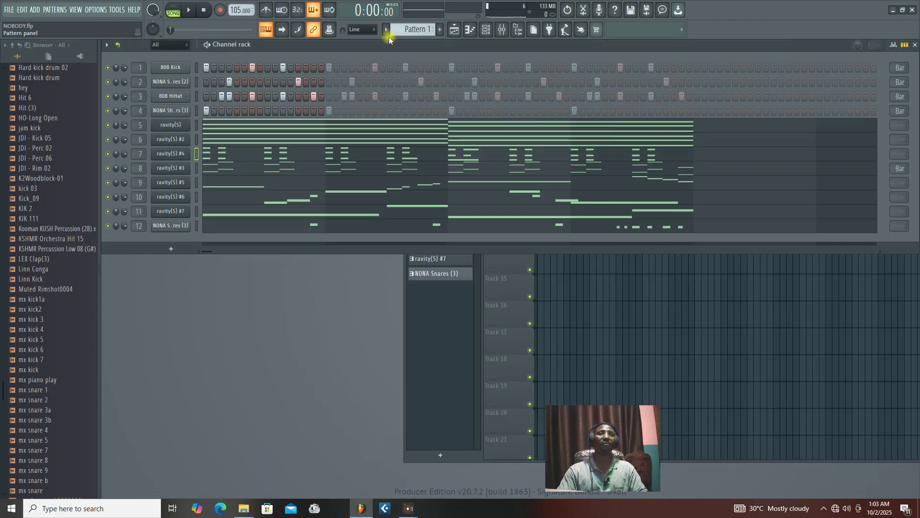
double_click(401, 44)
mouse_move(449, 148)
mouse_down()
mouse_move(429, 142)
mouse_move(465, 143)
mouse_up()
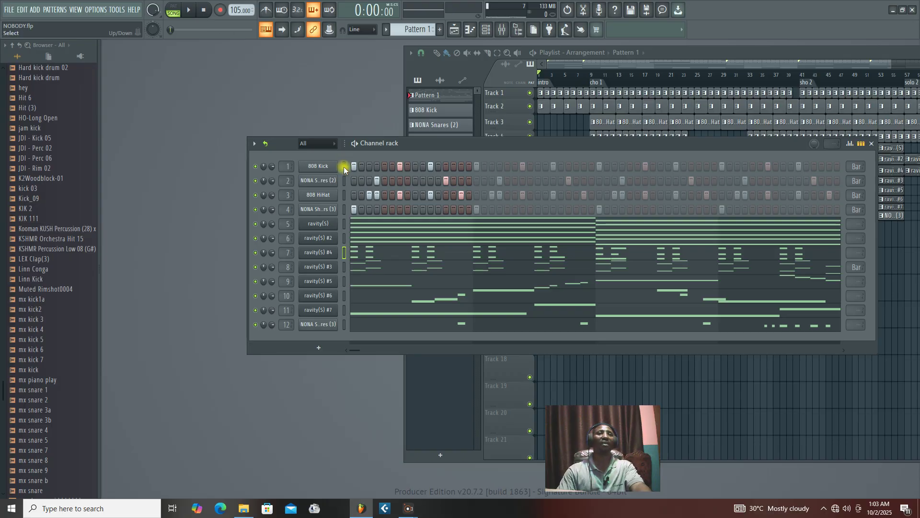
- Group the 808 Kick, NONA Snares (2), 808 HiHat and NONA Shakers (3) channels under the filter group name DRUMS
right_click(344, 207)
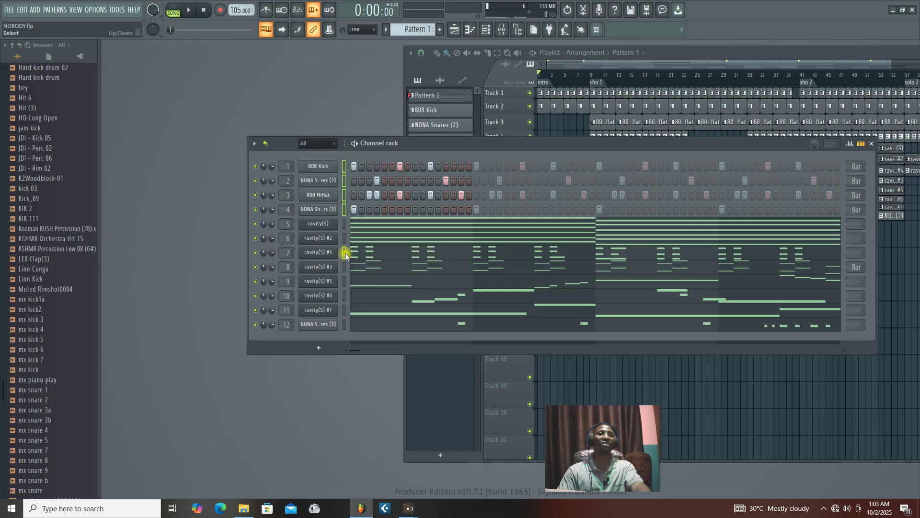
double_click(344, 208)
click(344, 209)
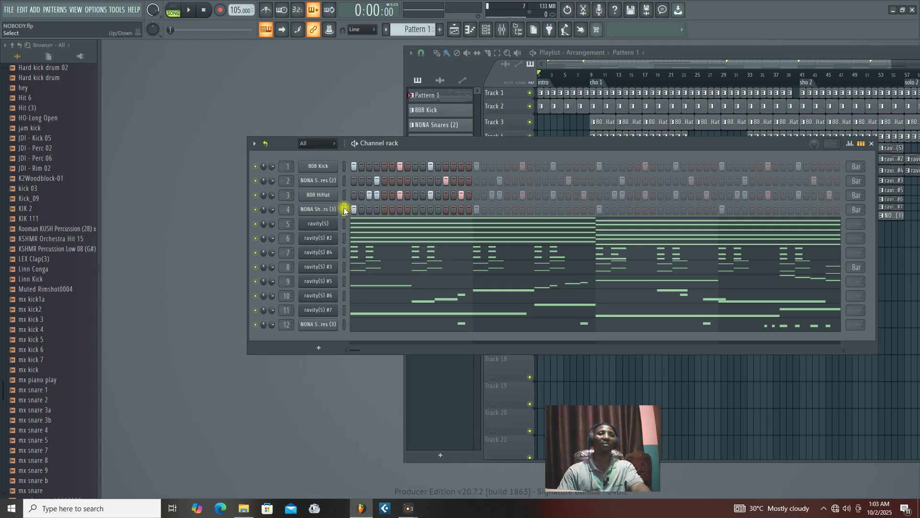
right_click(344, 167)
drag(398, 142, 431, 156)
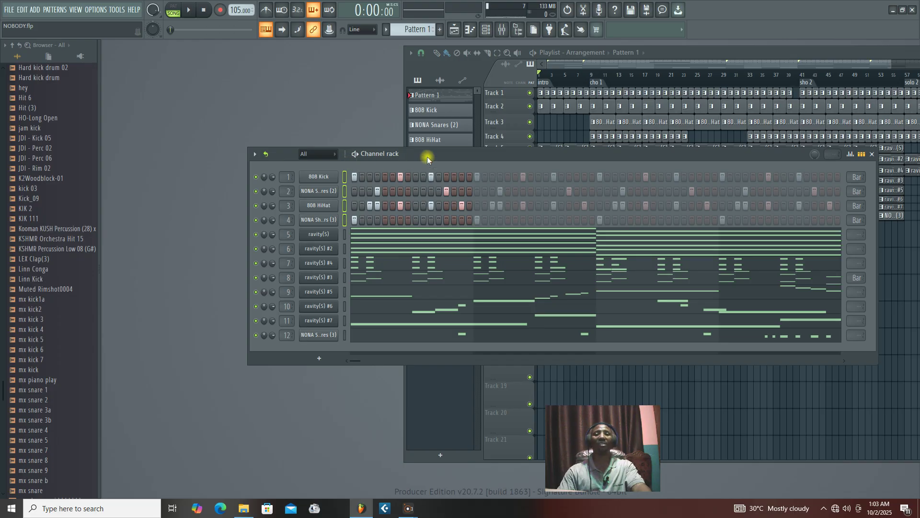
click(255, 155)
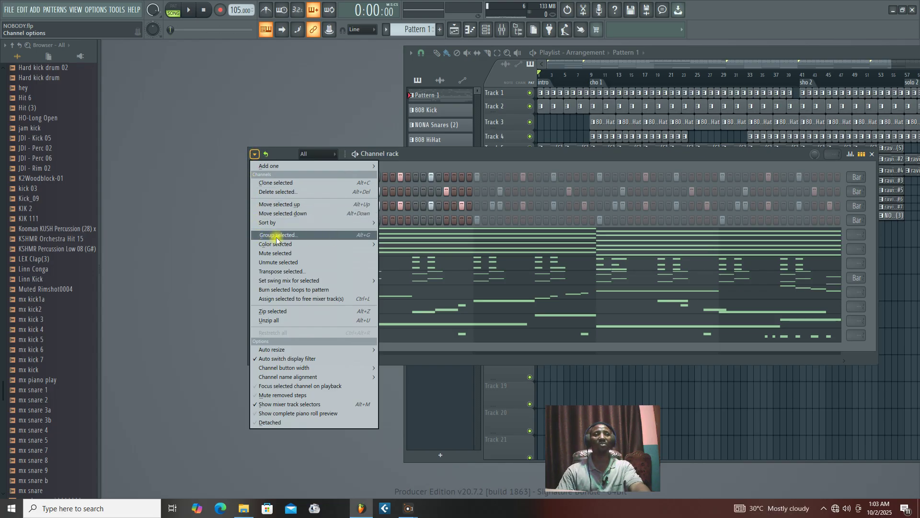
click(361, 235)
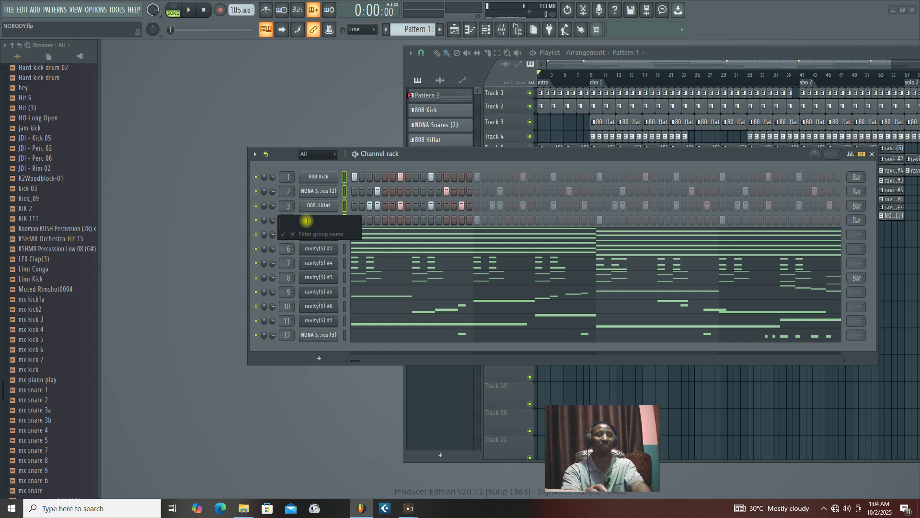
text(D)
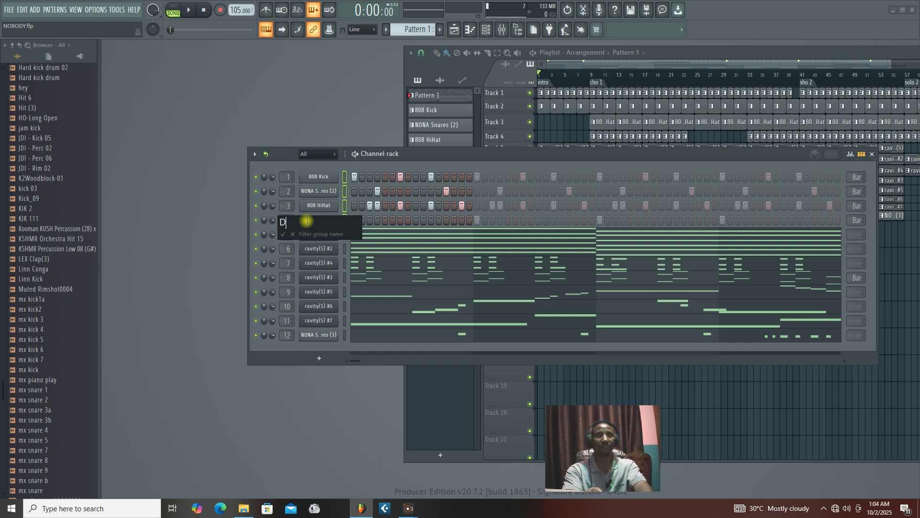
text(RUMS)
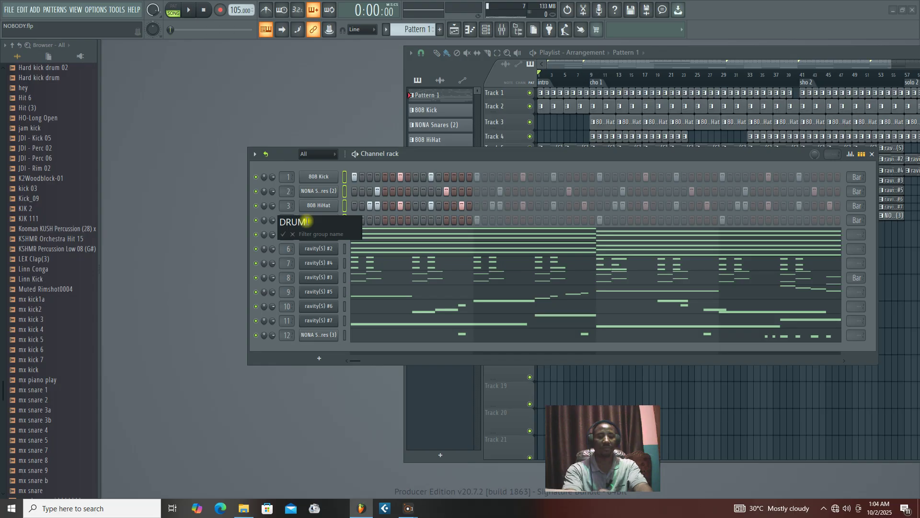
click(283, 235)
drag(412, 156, 410, 187)
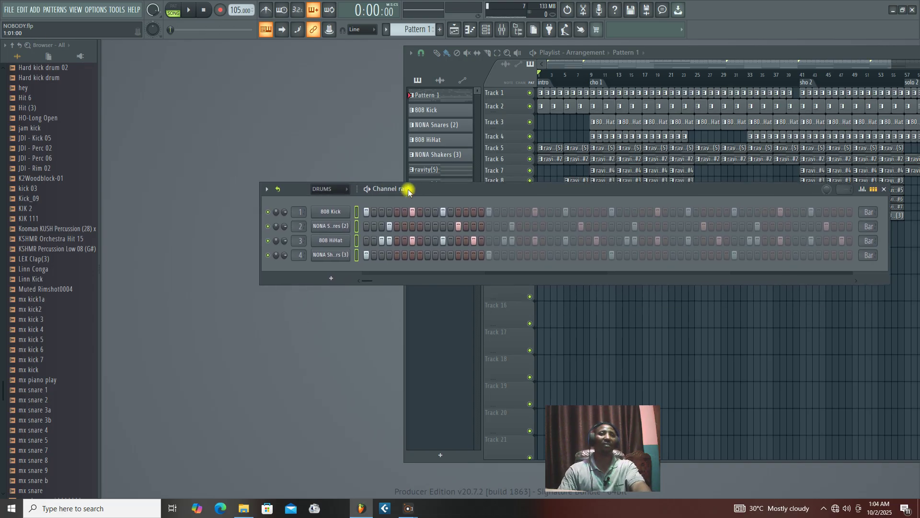
- Select only the 808 Kick channel and switch the channel rack's display filter from DRUMS to All
click(357, 240)
click(358, 212)
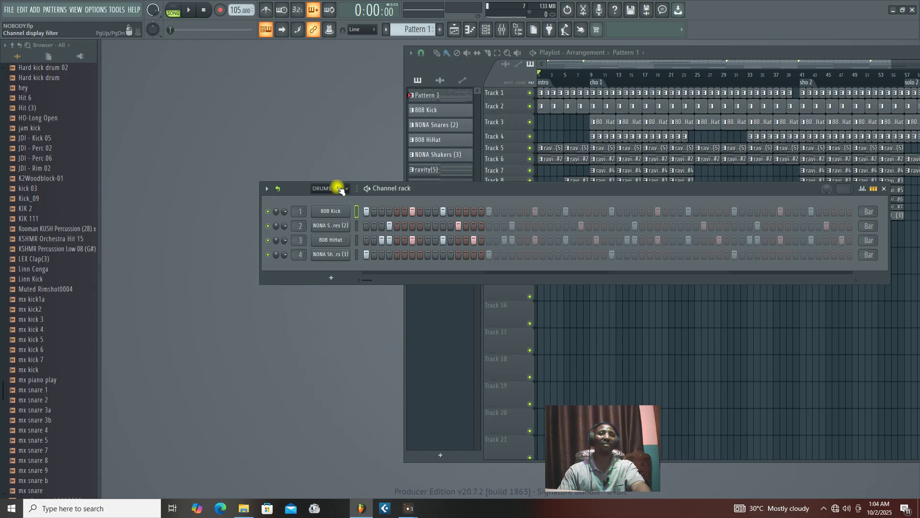
drag(400, 192, 407, 199)
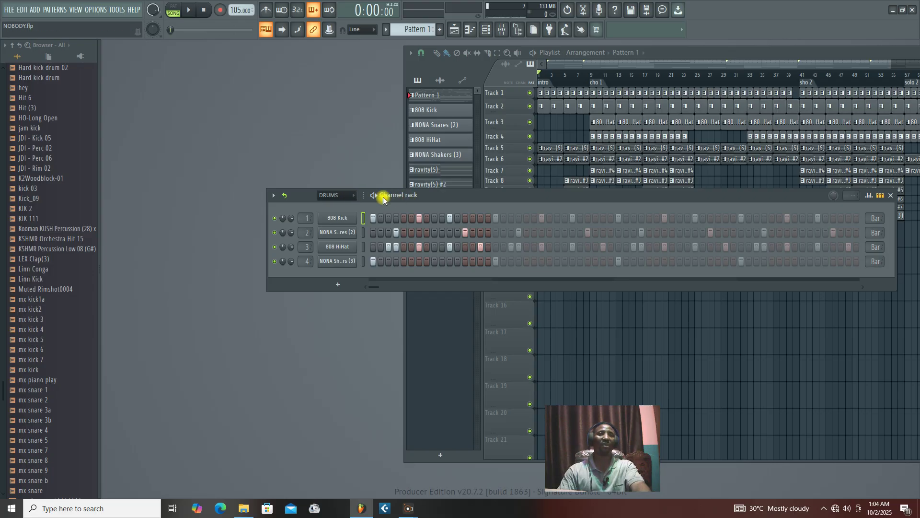
click(354, 198)
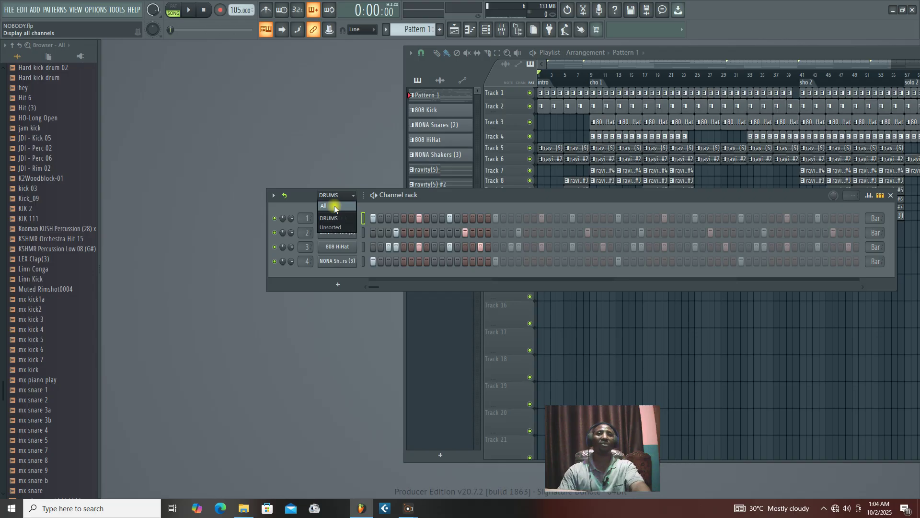
click(335, 205)
drag(430, 196, 376, 153)
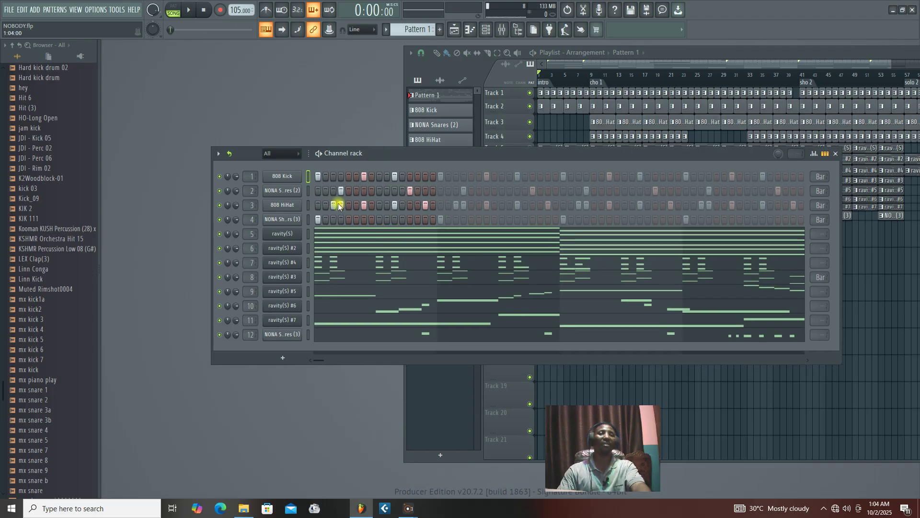
- Group the ravity(S), ravity(S) #2, ravity(S) #4 and ravity(S) #3 channels under the filter group name CHORDS
click(307, 234)
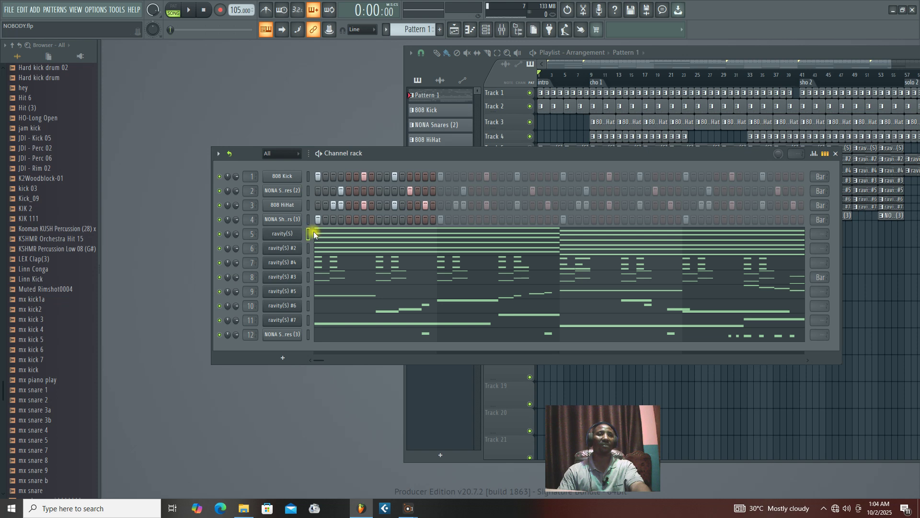
drag(413, 156, 434, 157)
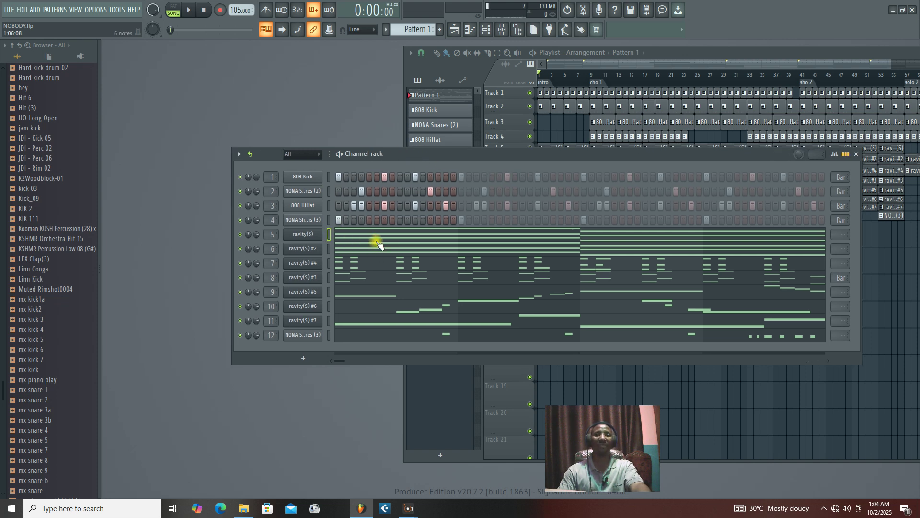
drag(330, 249, 328, 281)
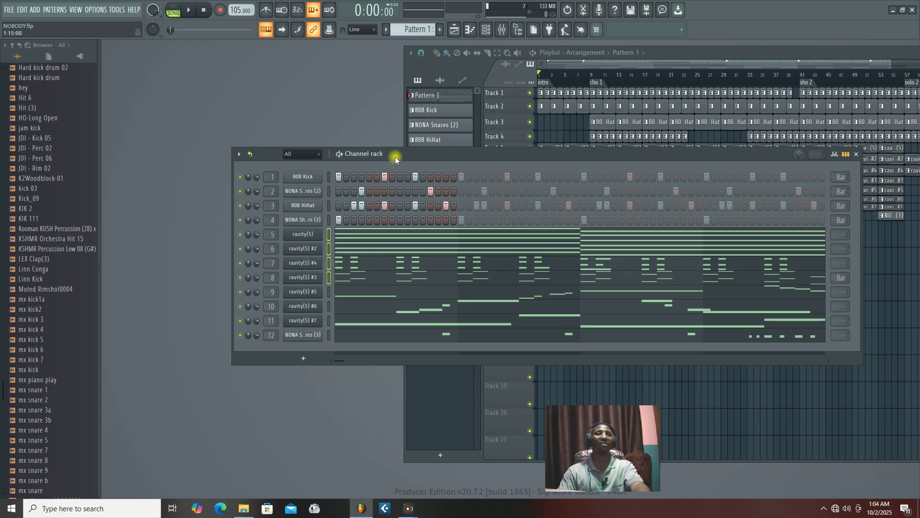
drag(396, 157, 418, 161)
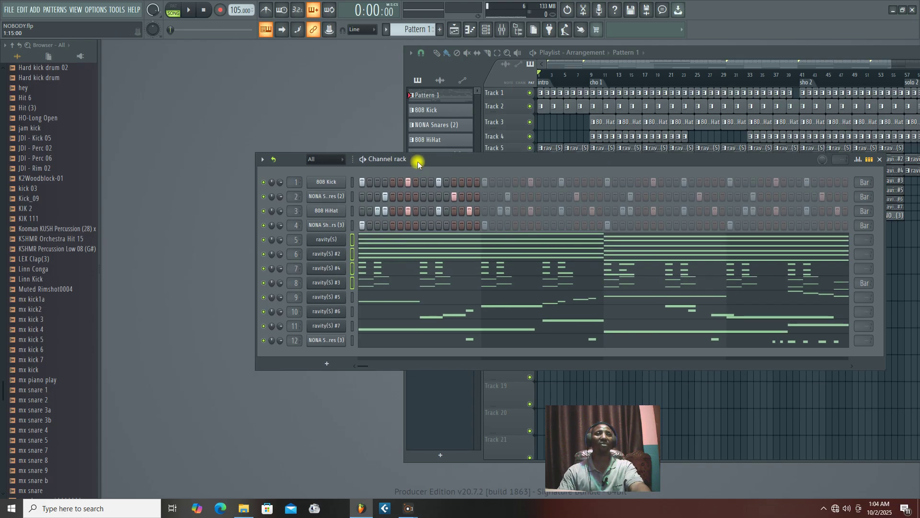
click(262, 160)
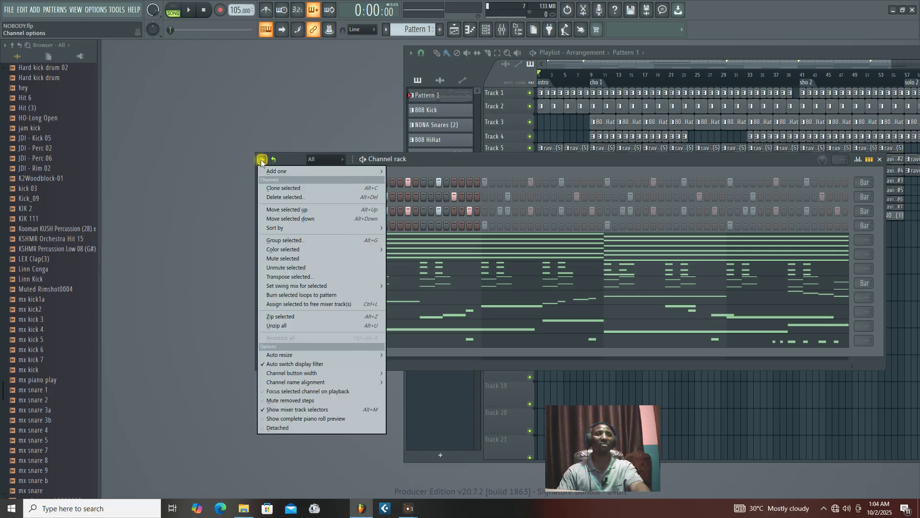
click(313, 240)
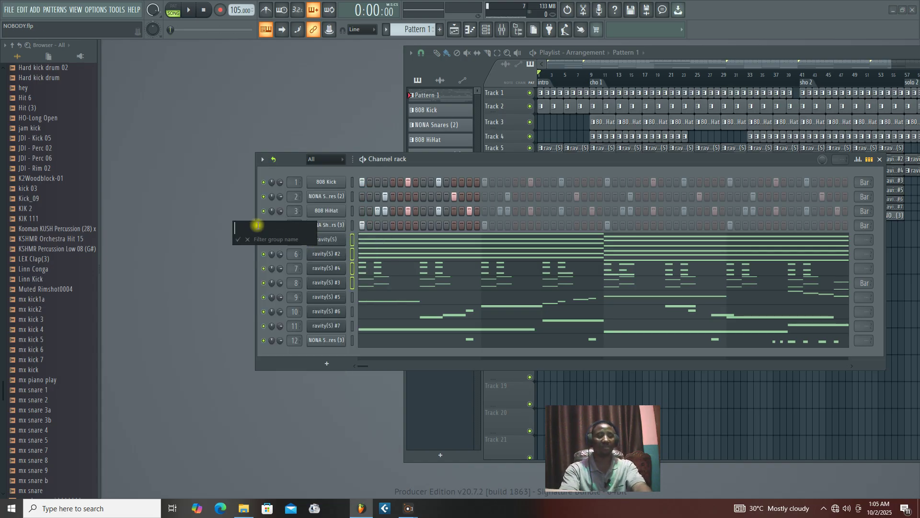
text(CHORDS)
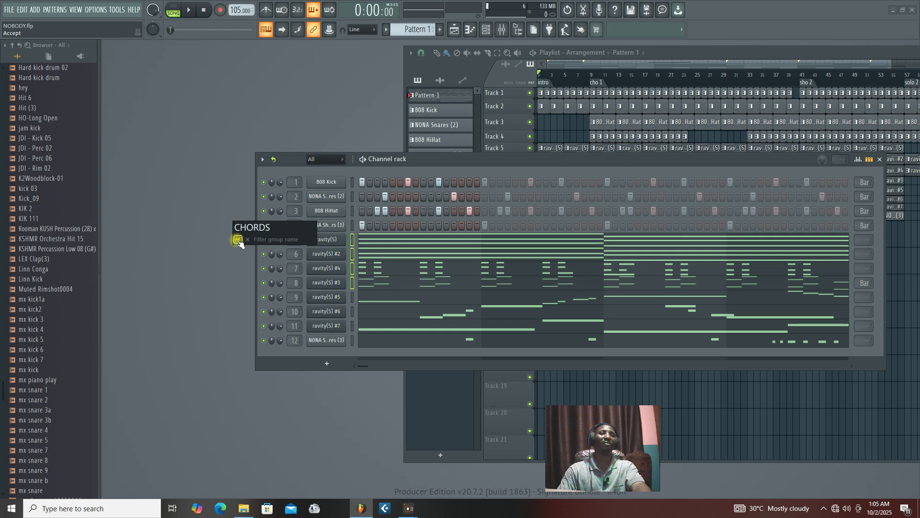
click(239, 240)
drag(415, 157, 412, 168)
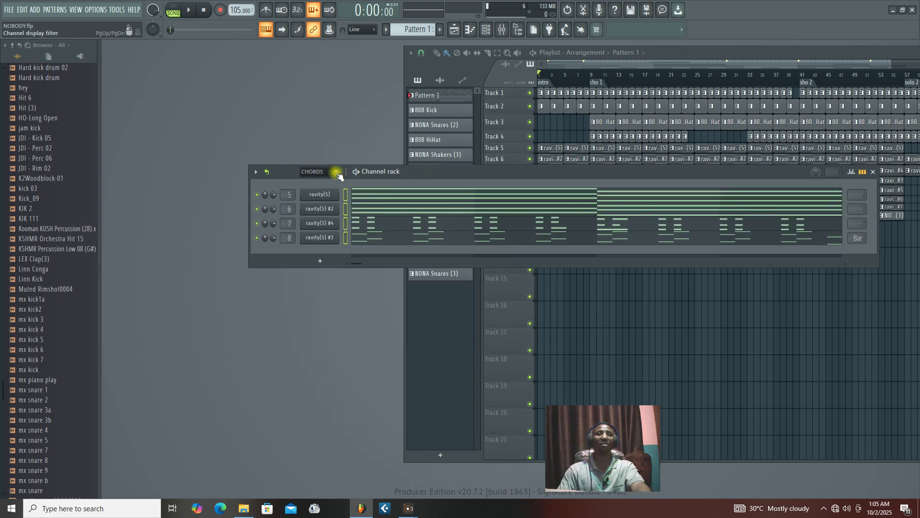
- Switch the channel rack's display filter from CHORDS to All
click(336, 173)
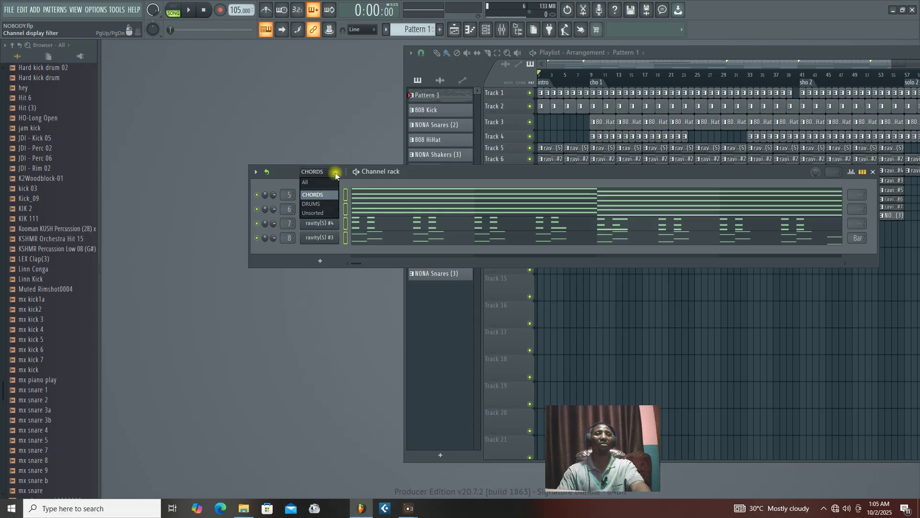
click(312, 182)
drag(416, 169, 401, 162)
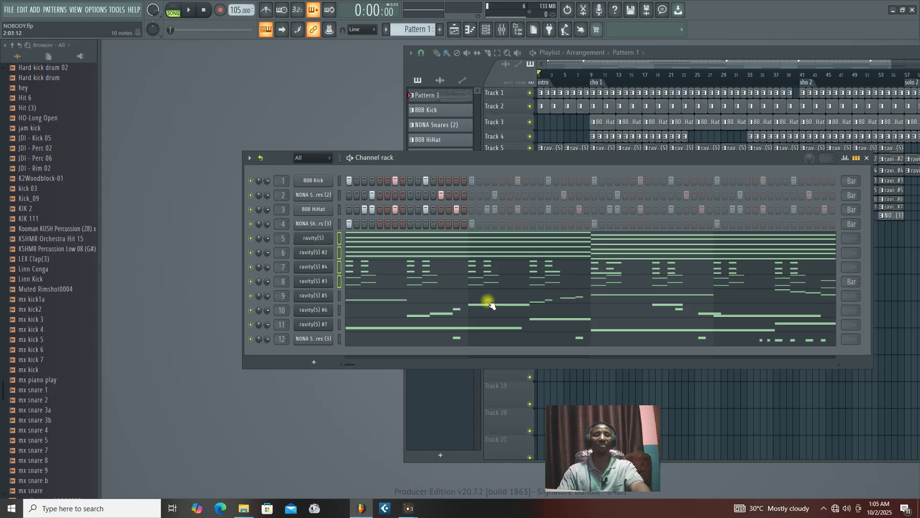
- Group the ravity(S) #5, ravity(S) #6 and ravity(S) #7 channels under the filter group name MELODIES
click(340, 255)
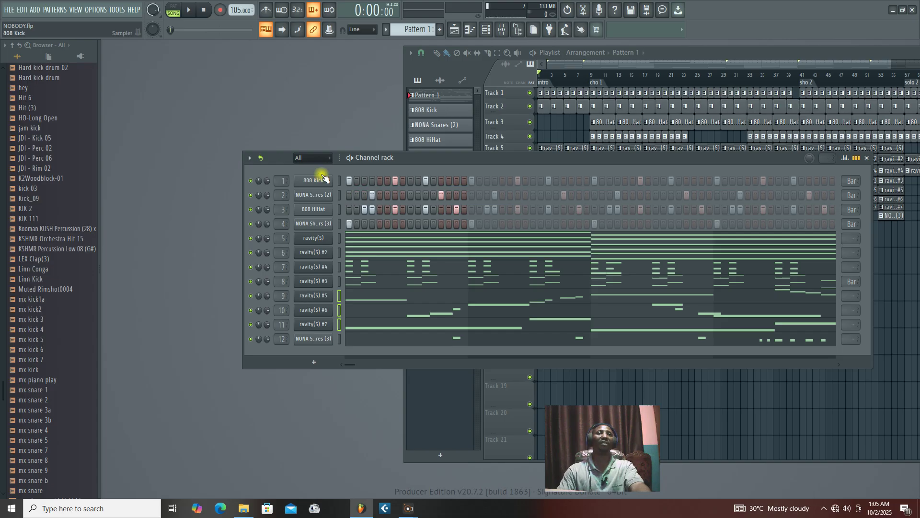
click(249, 158)
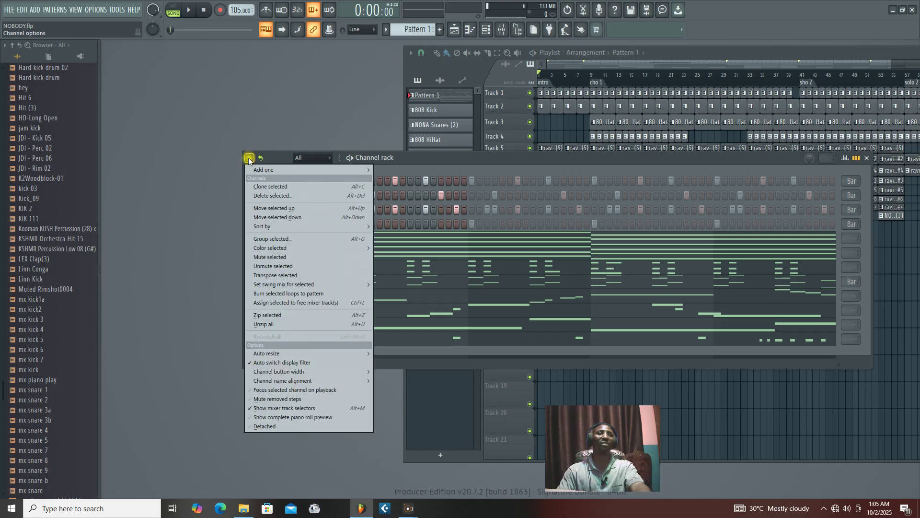
click(272, 238)
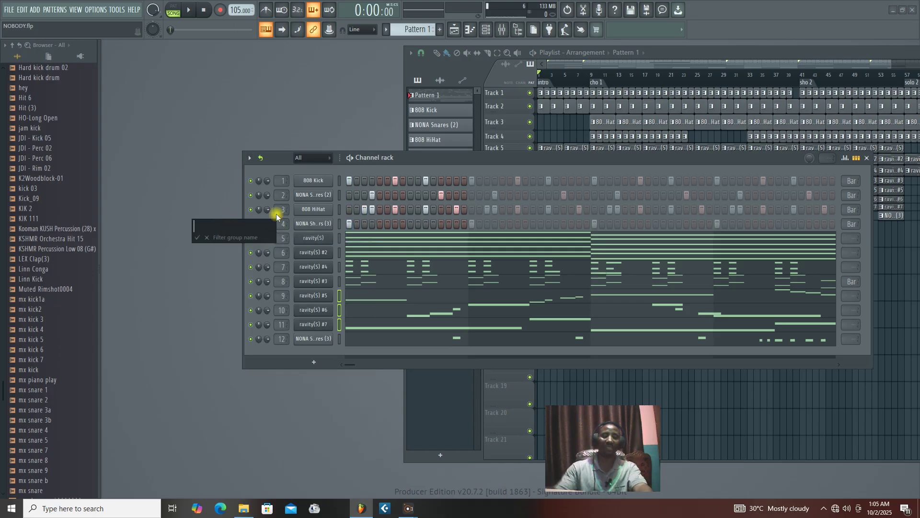
text(MELODIES)
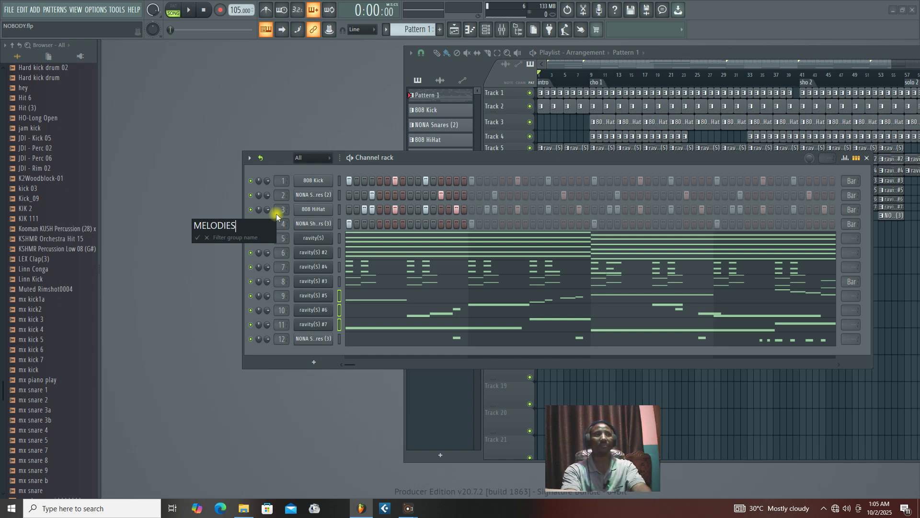
key(Return)
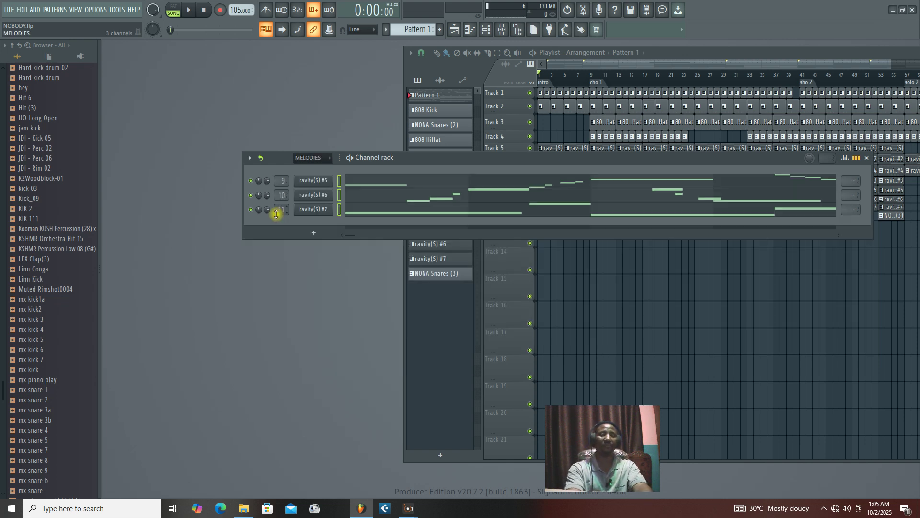
- Switch the channel rack's display filter from MELODIES to All and reposition the rack window over the playlist
drag(418, 160, 423, 198)
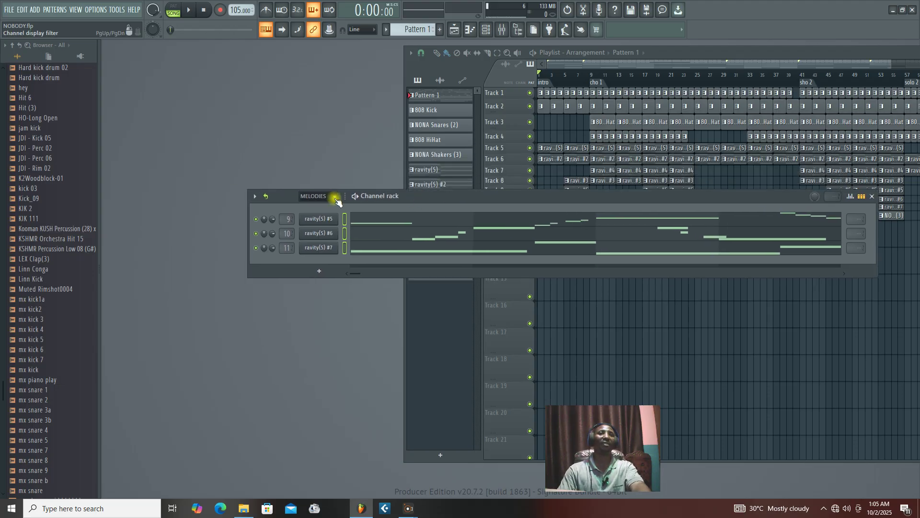
click(335, 198)
click(383, 196)
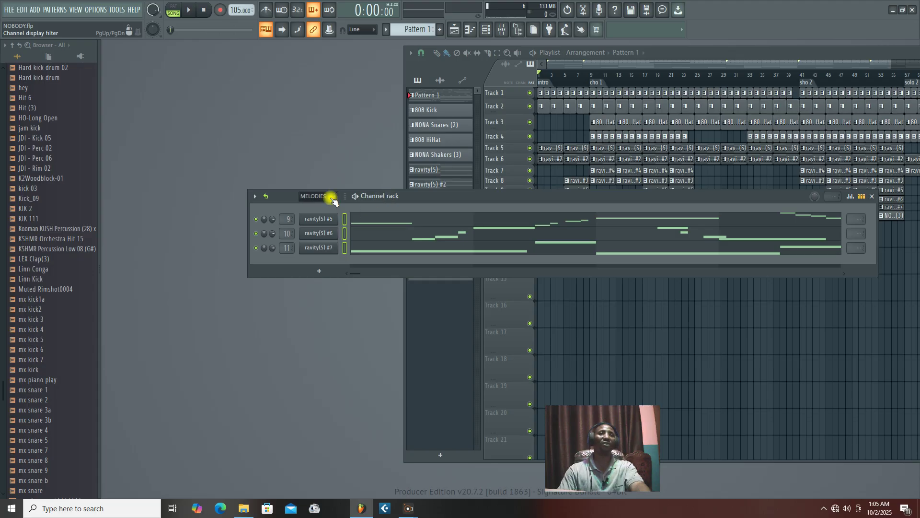
click(311, 196)
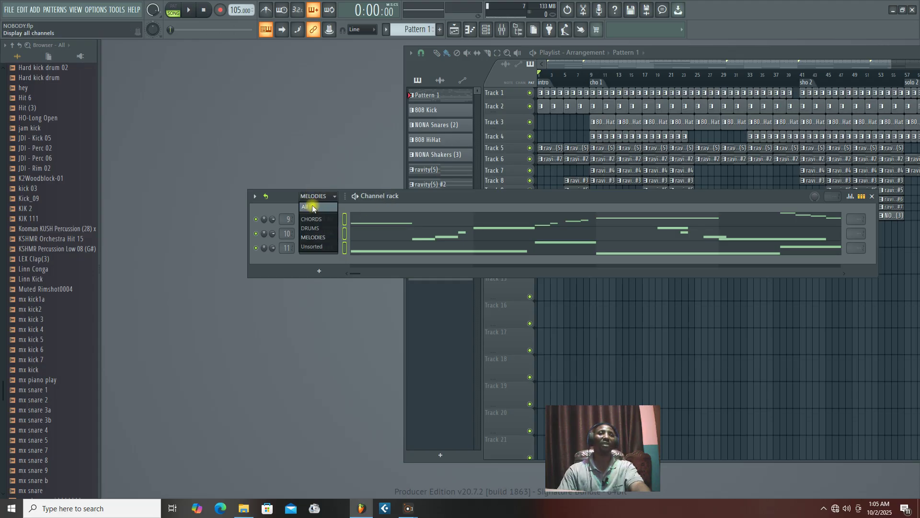
click(318, 206)
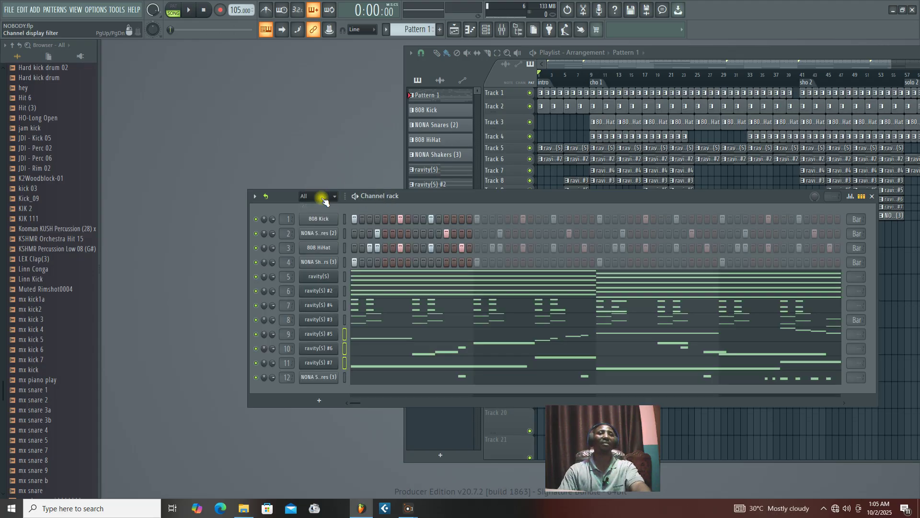
drag(401, 197, 375, 172)
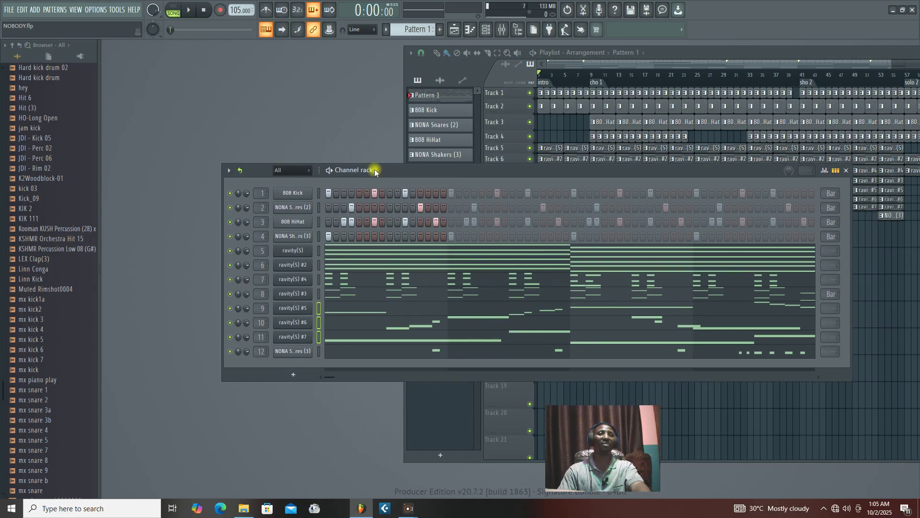
click(291, 170)
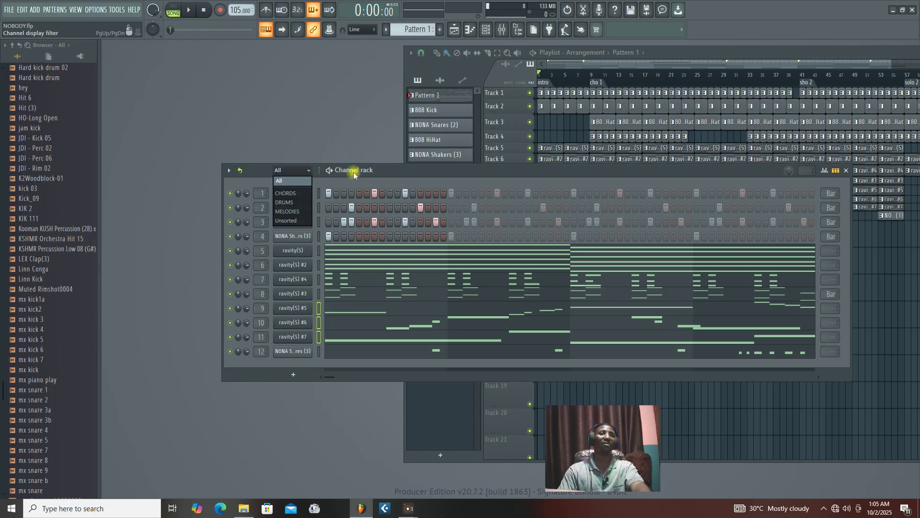
click(370, 172)
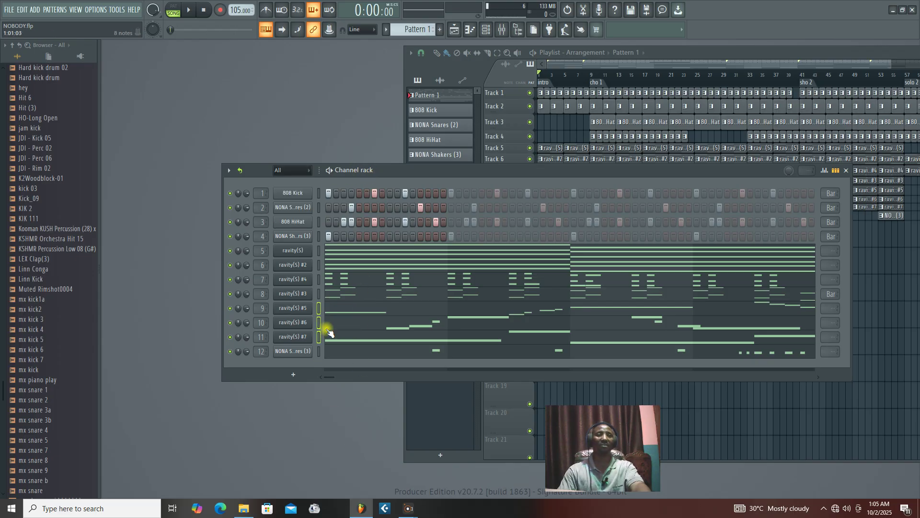
- Show only the Unsorted channels in the channel rack and inspect the NONA Snares (3) channel's sampler settings before closing them
click(319, 322)
click(295, 171)
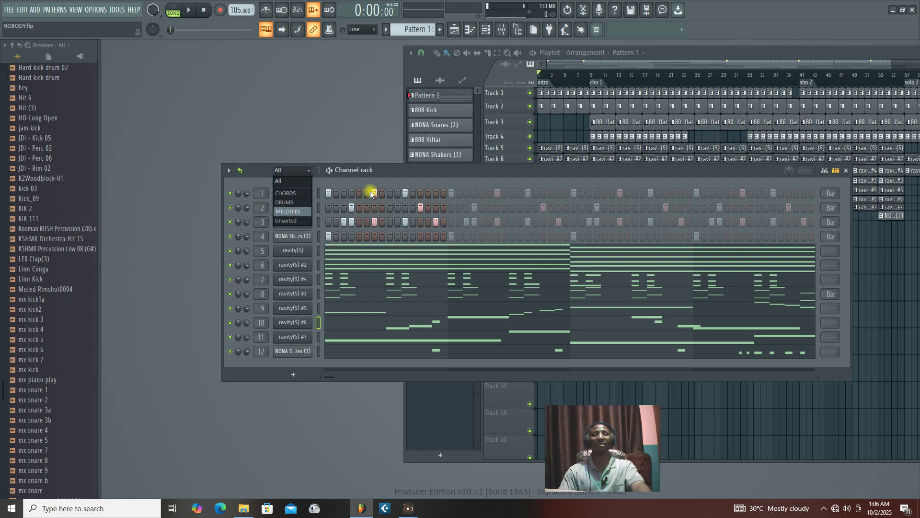
click(286, 223)
drag(383, 169, 365, 192)
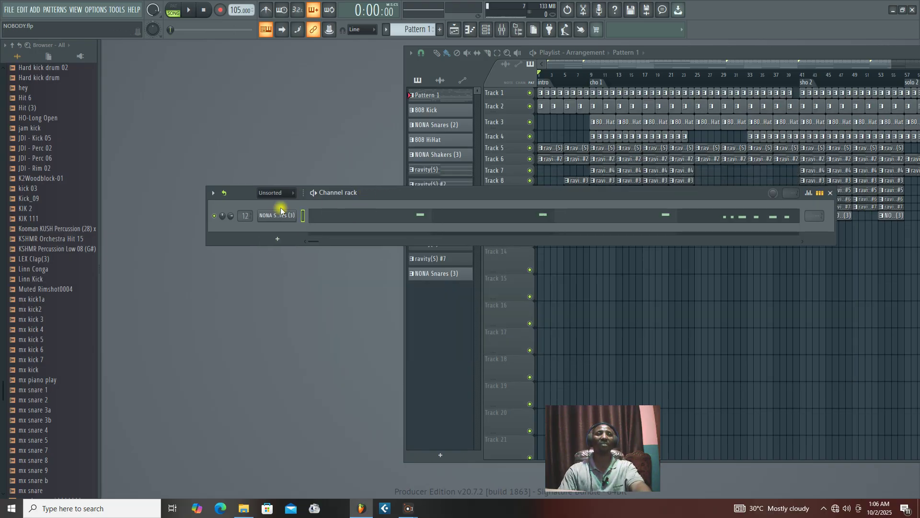
click(269, 215)
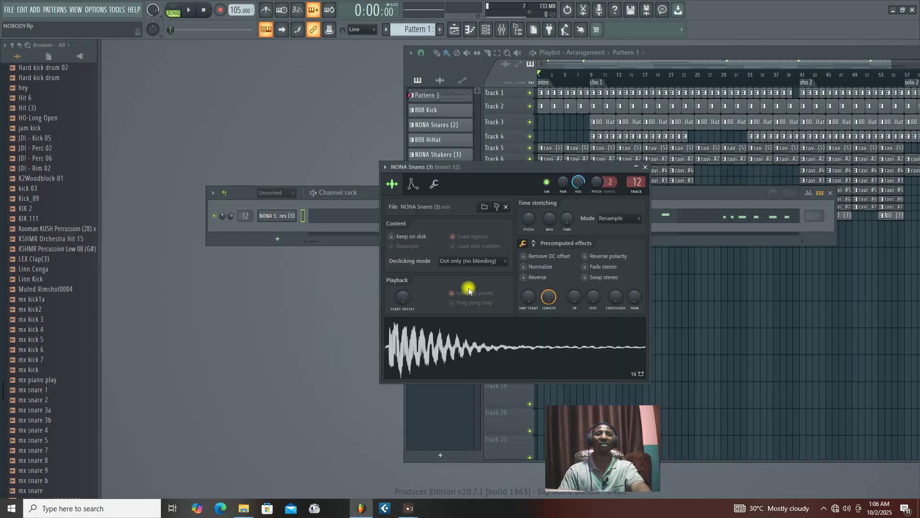
click(647, 167)
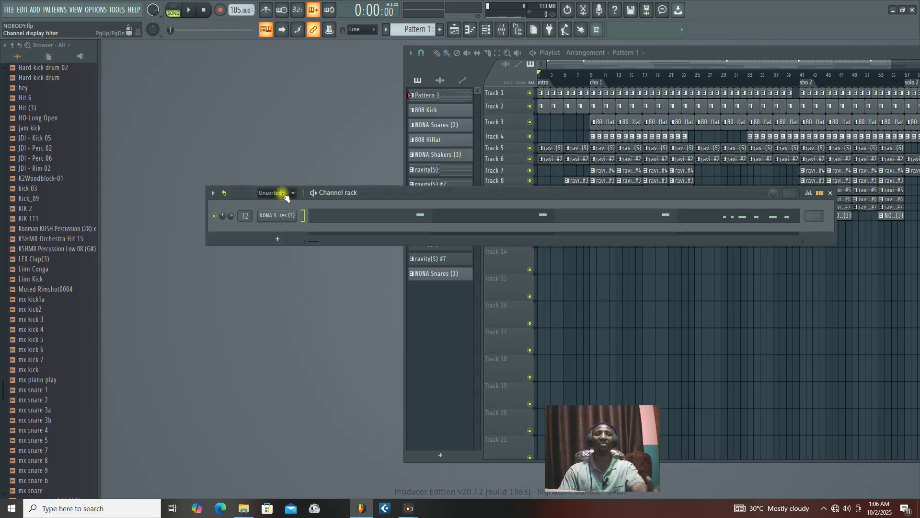
- Switch the channel rack's display filter from Unsorted to All and move the rack window up
click(291, 193)
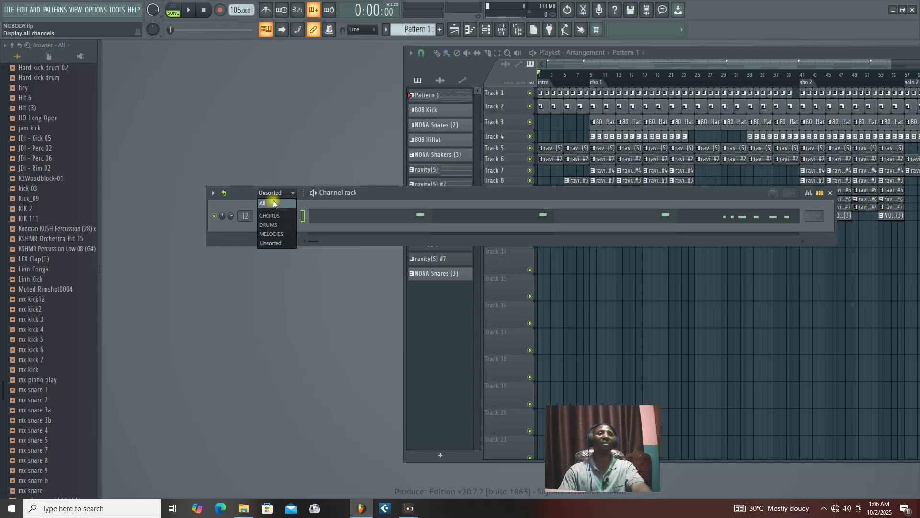
click(270, 204)
drag(392, 192, 427, 150)
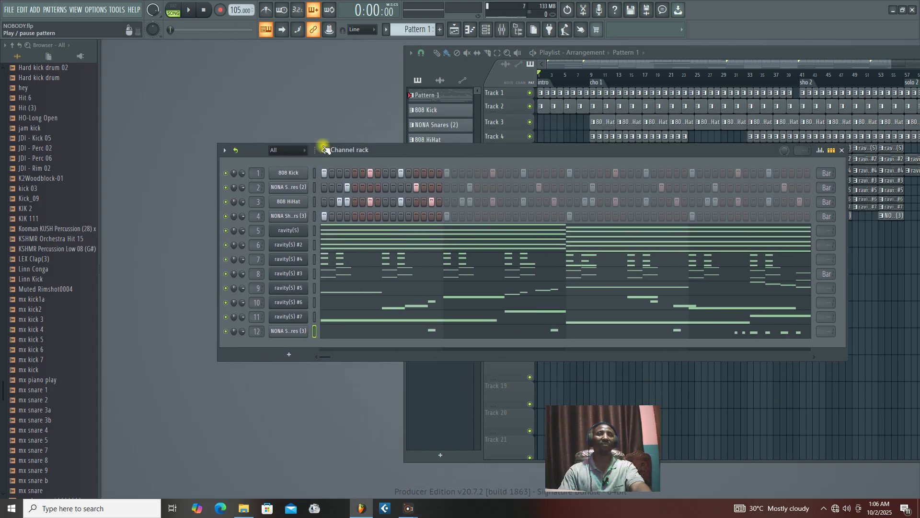
click(307, 151)
click(351, 151)
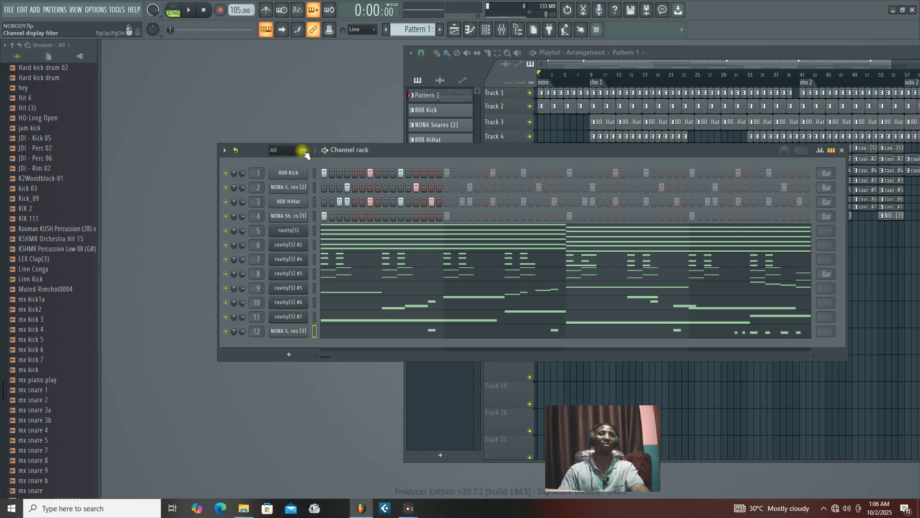
- Switch the channel rack's display filter from All to CHORDS and move the rack window slightly down
click(305, 152)
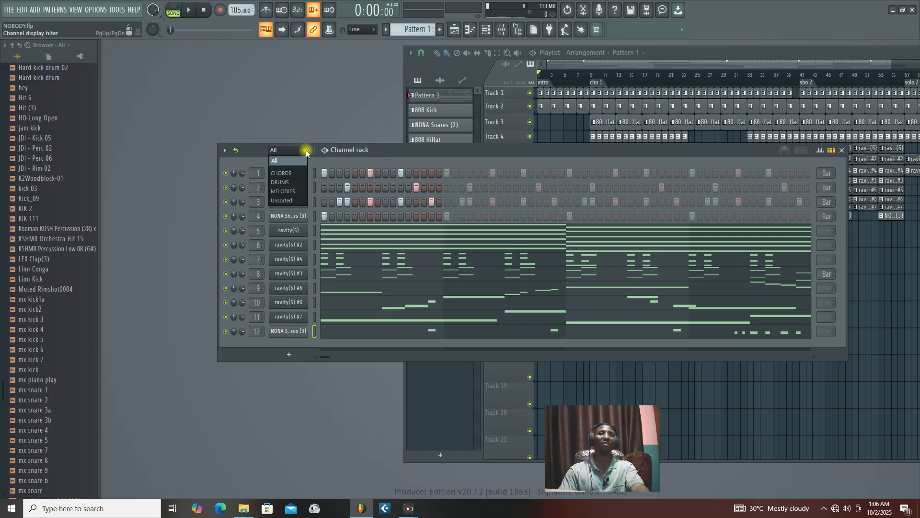
click(282, 174)
drag(374, 150, 385, 174)
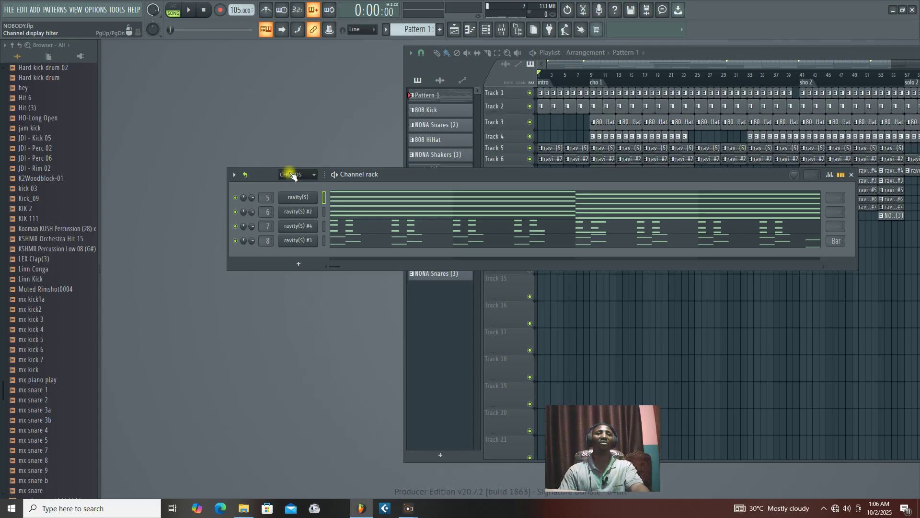
right_click(291, 174)
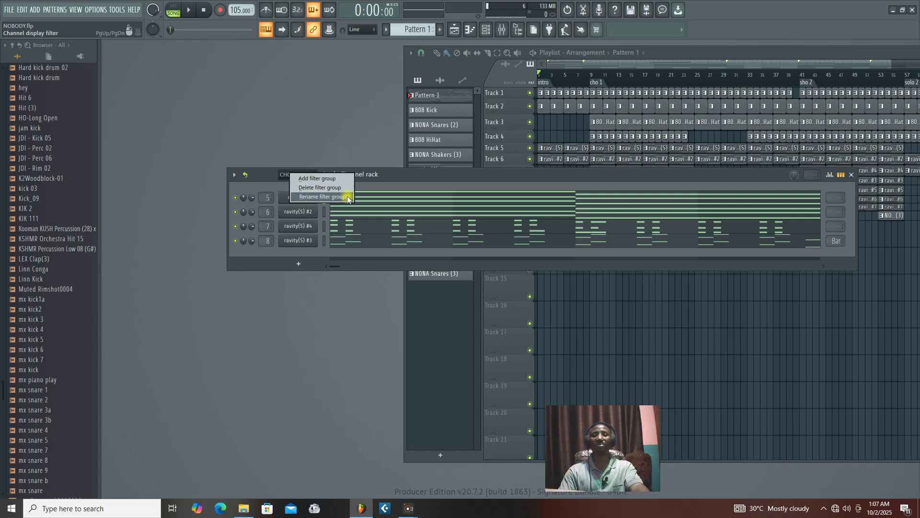
click(393, 172)
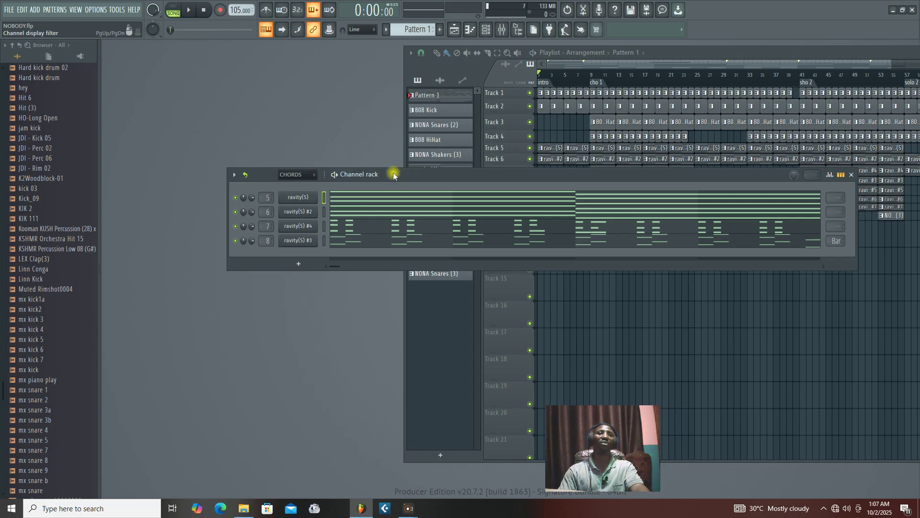
click(302, 175)
click(349, 175)
click(313, 175)
click(294, 197)
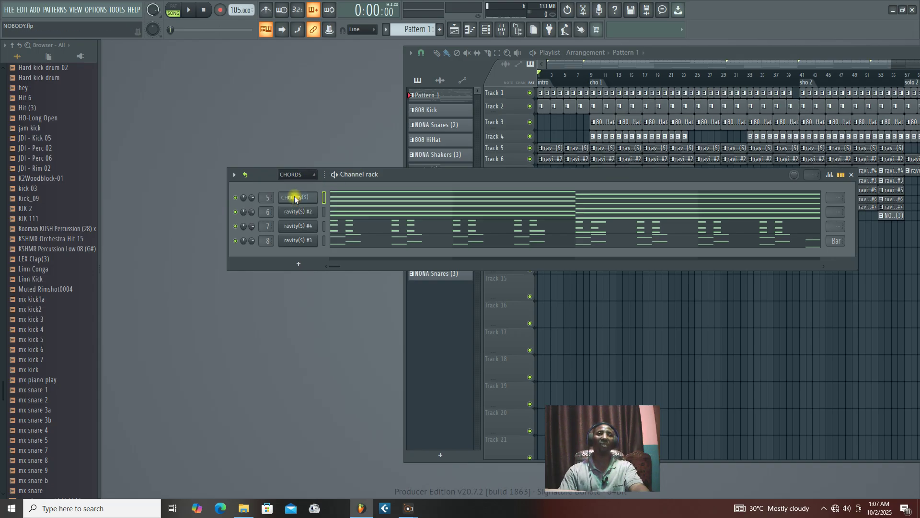
drag(372, 175, 380, 185)
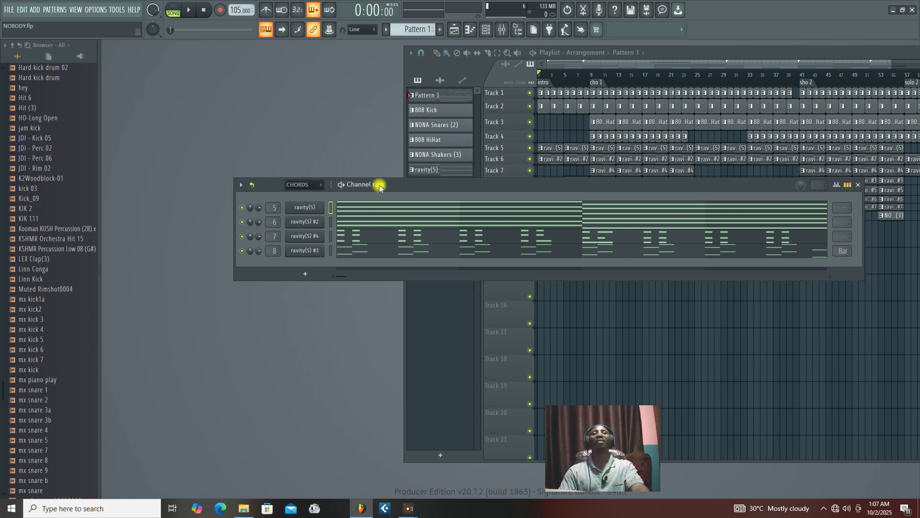
- Delete the CHORDS filter group from the channel rack, accepting the confirmation, and move the rack window up
right_click(299, 186)
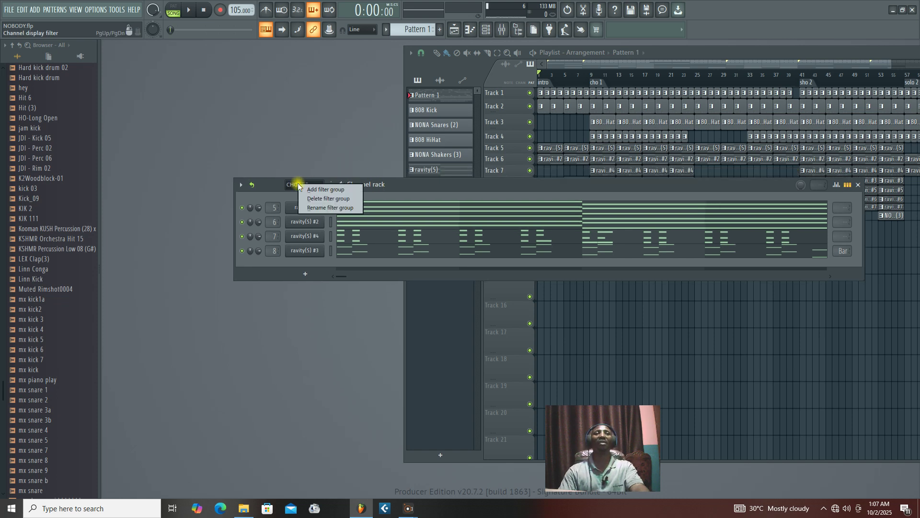
click(318, 198)
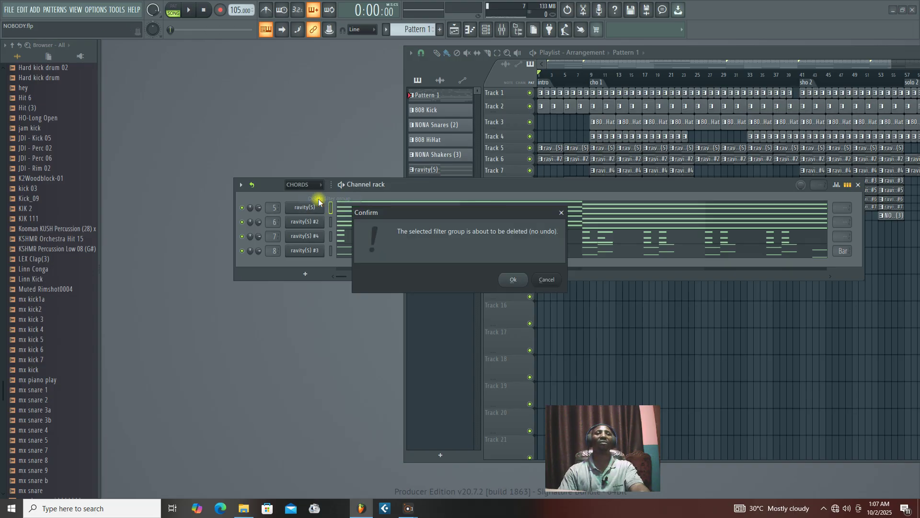
click(508, 281)
drag(396, 188, 367, 152)
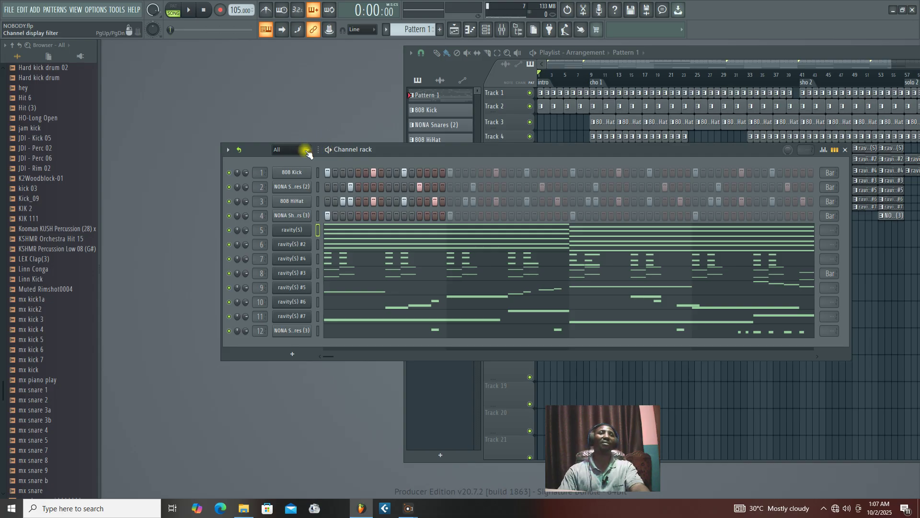
- Show the DRUMS filter group in the channel rack and delete that group, accepting the confirmation
click(309, 151)
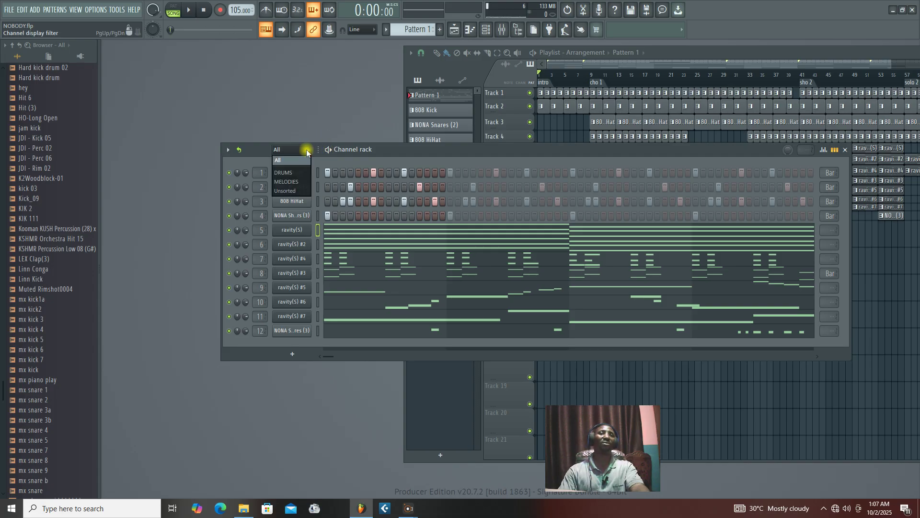
click(284, 174)
drag(360, 151, 361, 174)
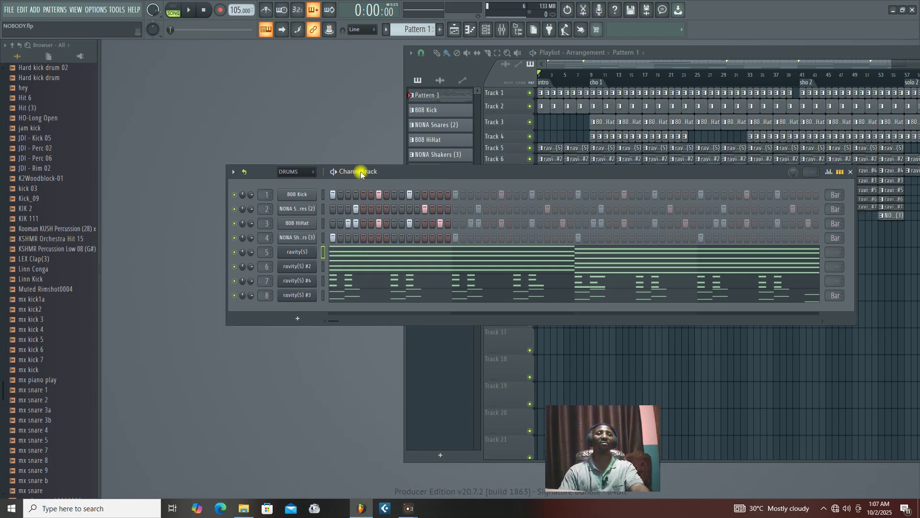
right_click(293, 175)
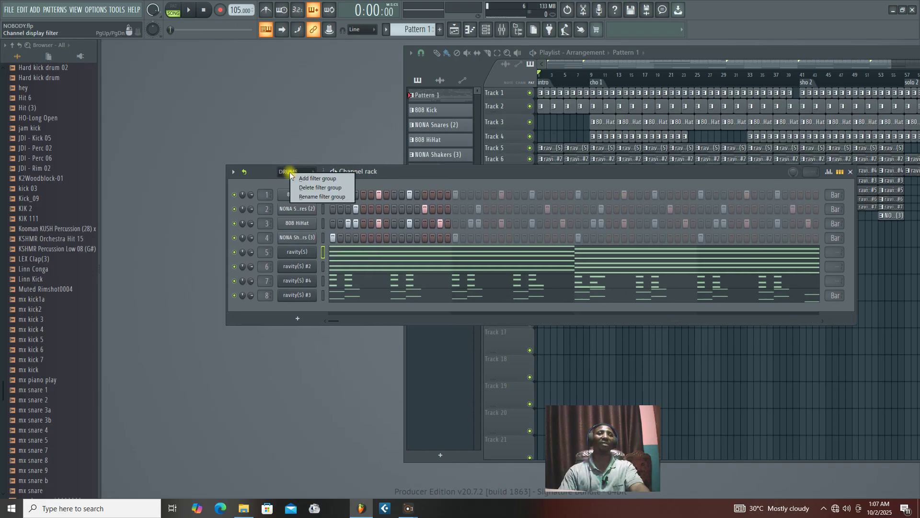
click(312, 189)
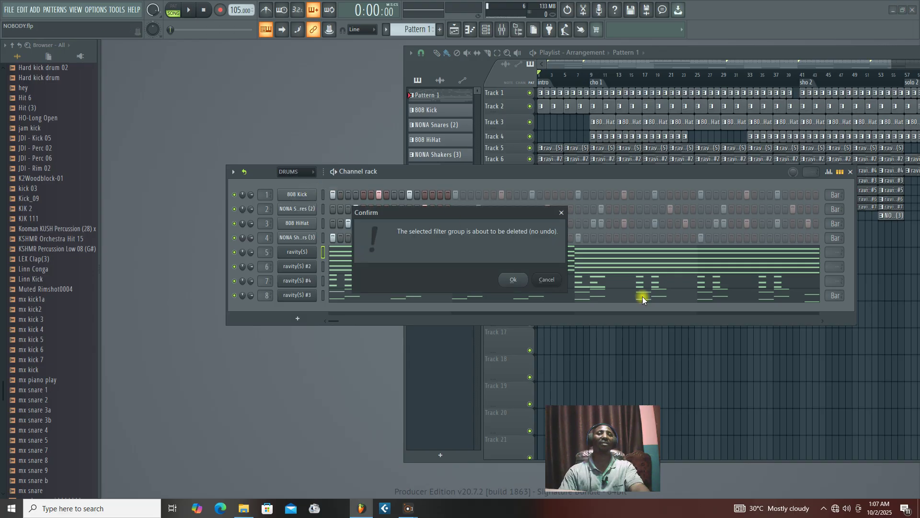
click(514, 280)
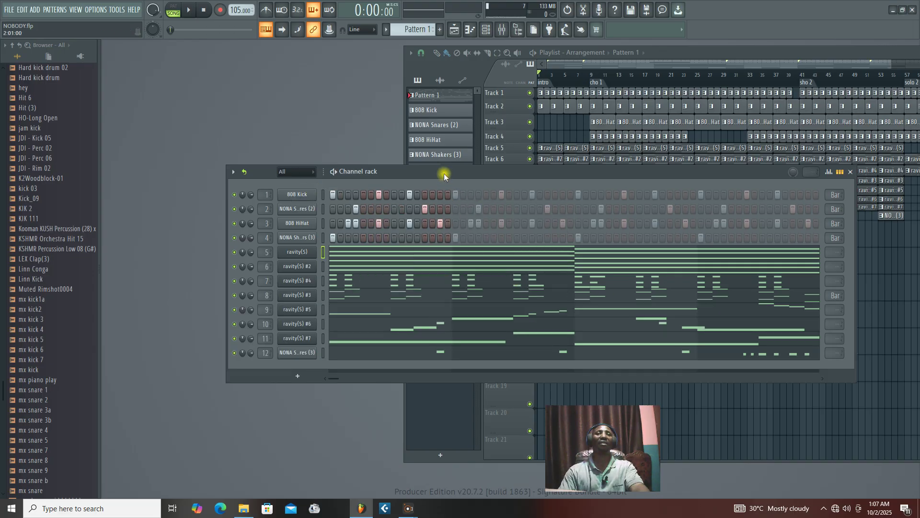
drag(419, 171, 392, 161)
- Switch the channel rack's display filter from All to MELODIES
click(285, 163)
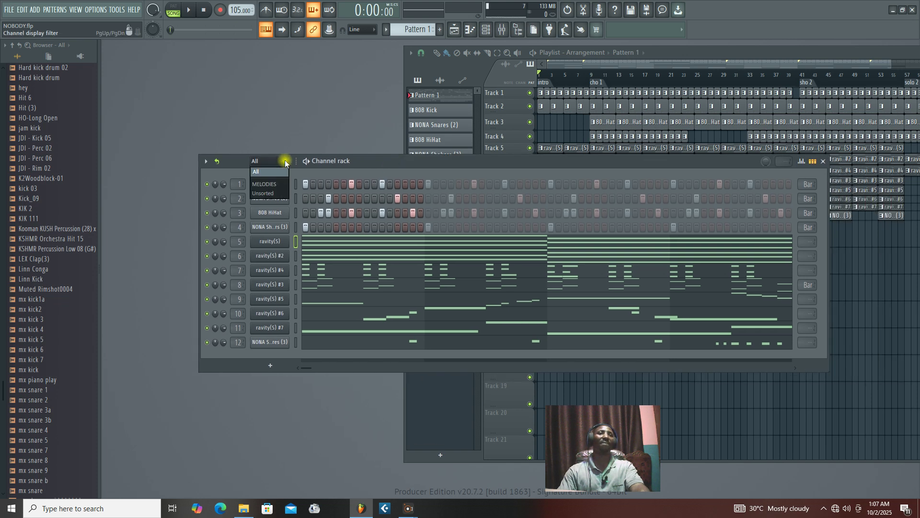
click(260, 184)
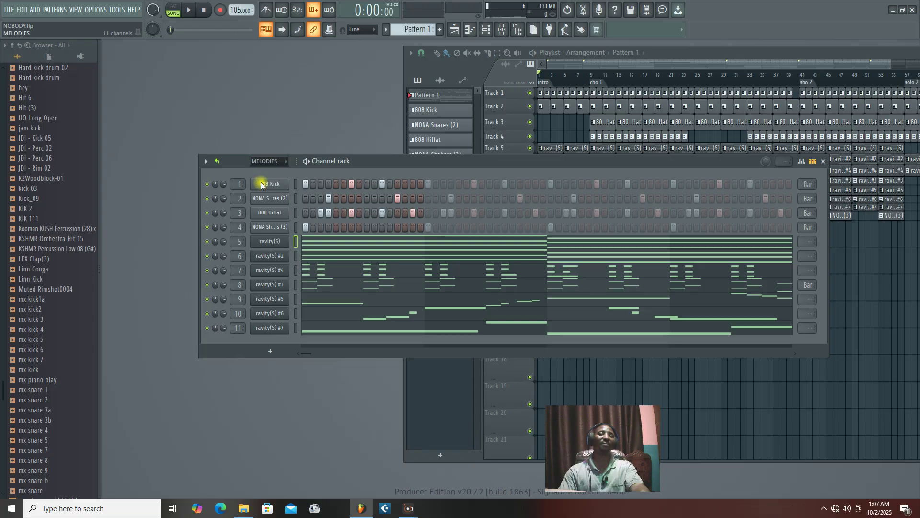
- Delete the MELODIES filter group from the channel rack, accepting the confirmation, and reposition the rack window
drag(339, 161, 401, 165)
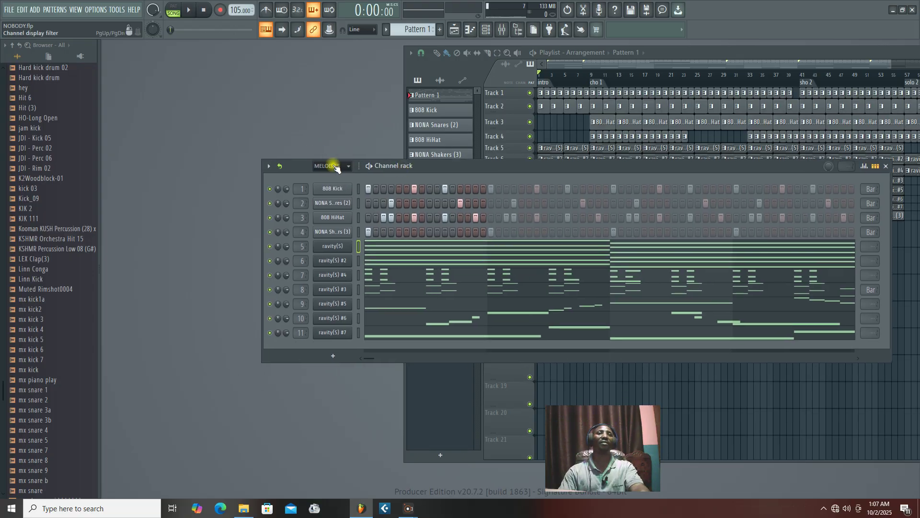
right_click(330, 166)
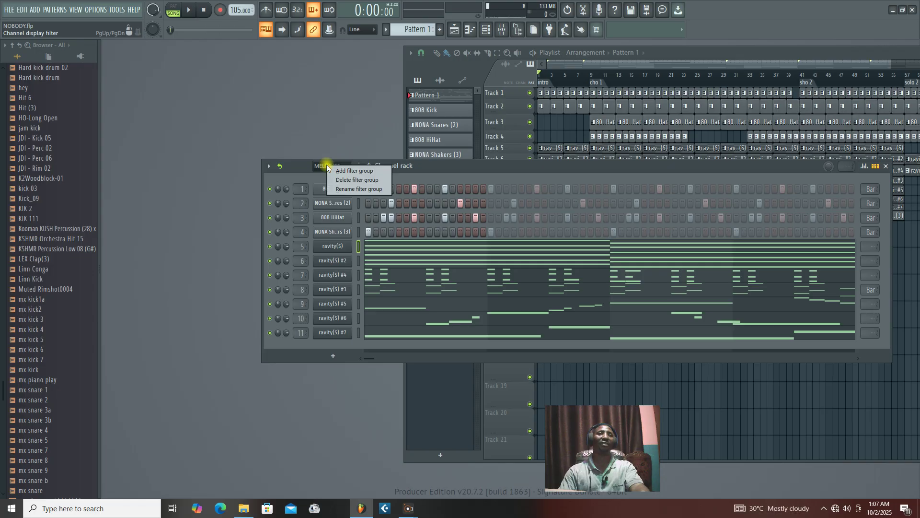
click(347, 181)
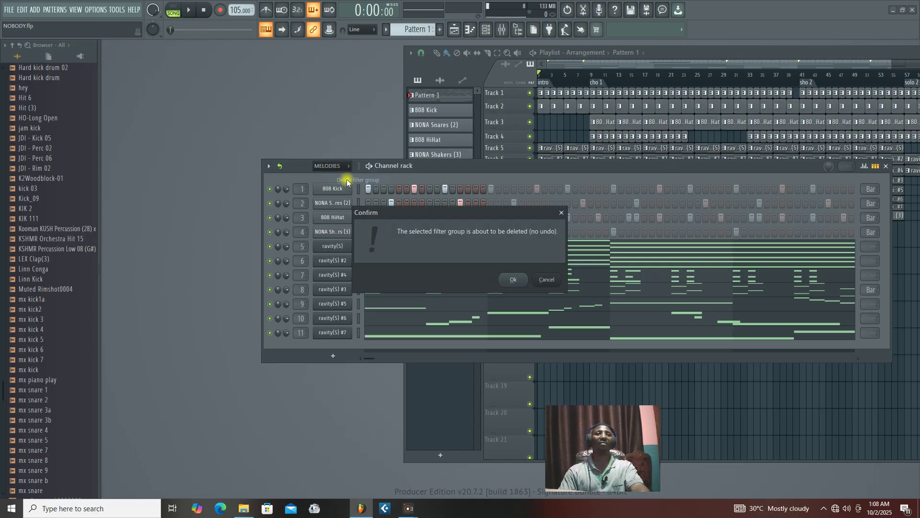
click(511, 280)
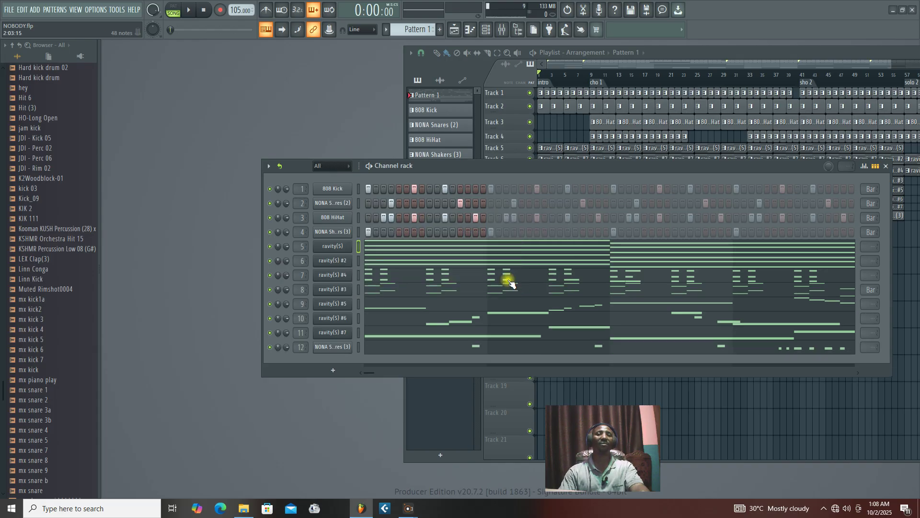
drag(453, 168, 425, 166)
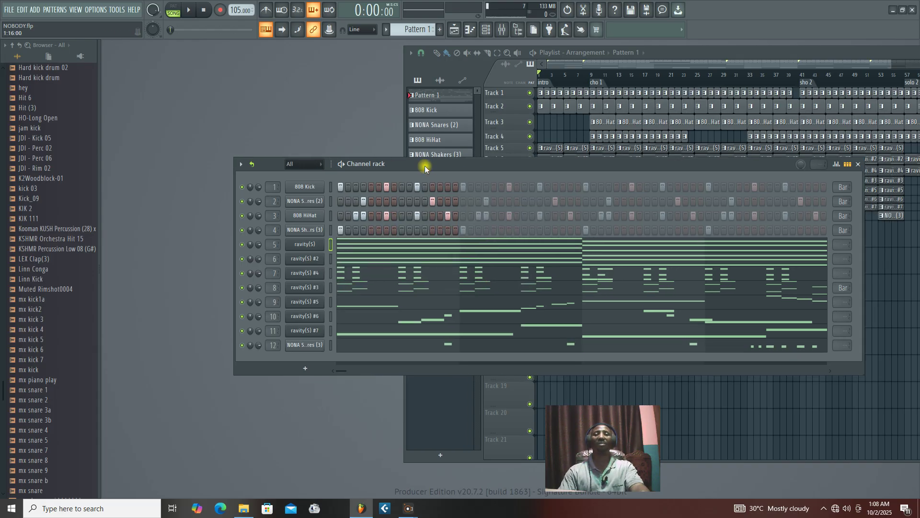
- Check the channel rack's display filter list for remaining filter groups, keeping the All filter selected
click(300, 164)
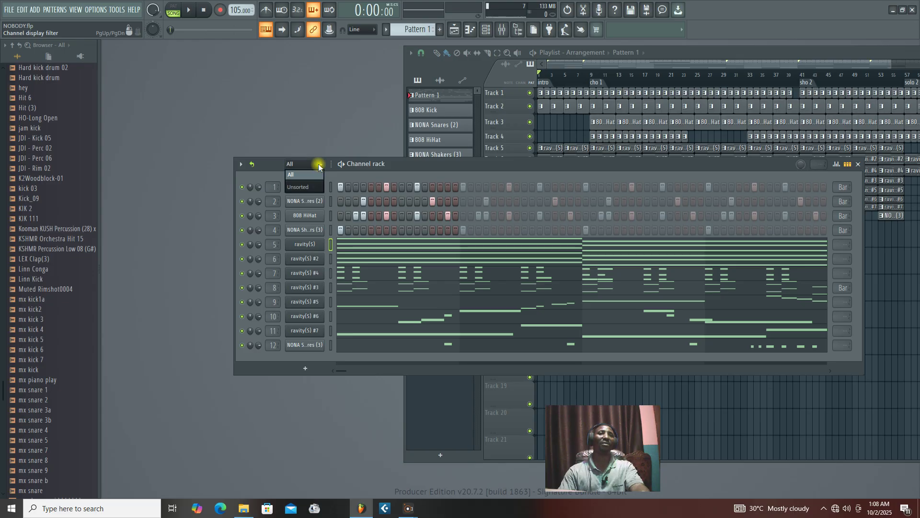
click(297, 174)
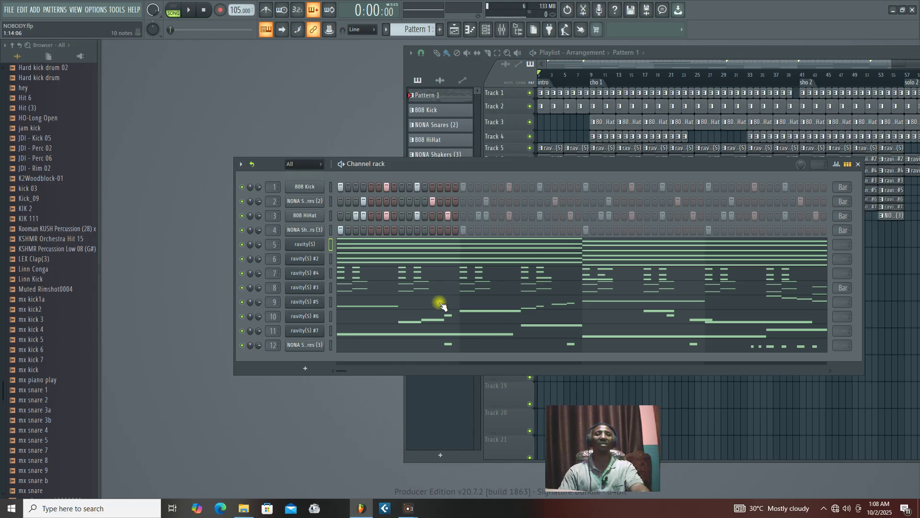
drag(419, 165, 390, 169)
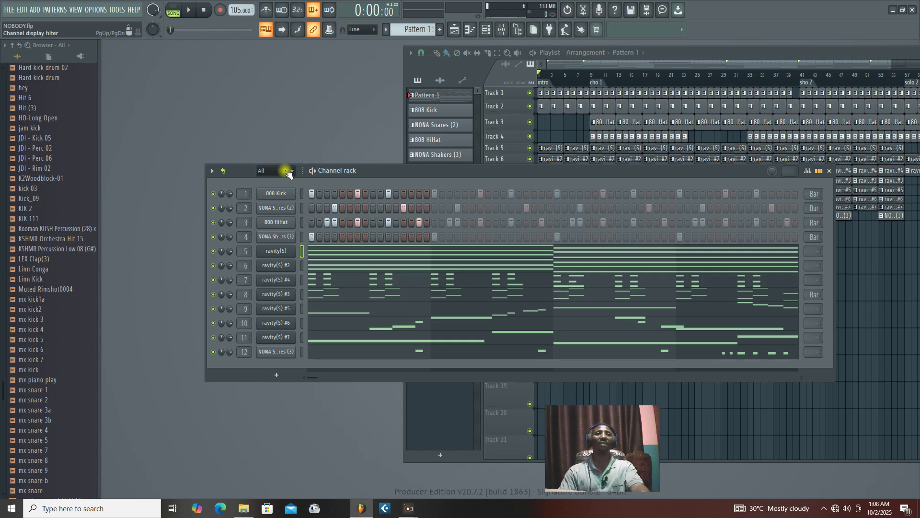
click(290, 171)
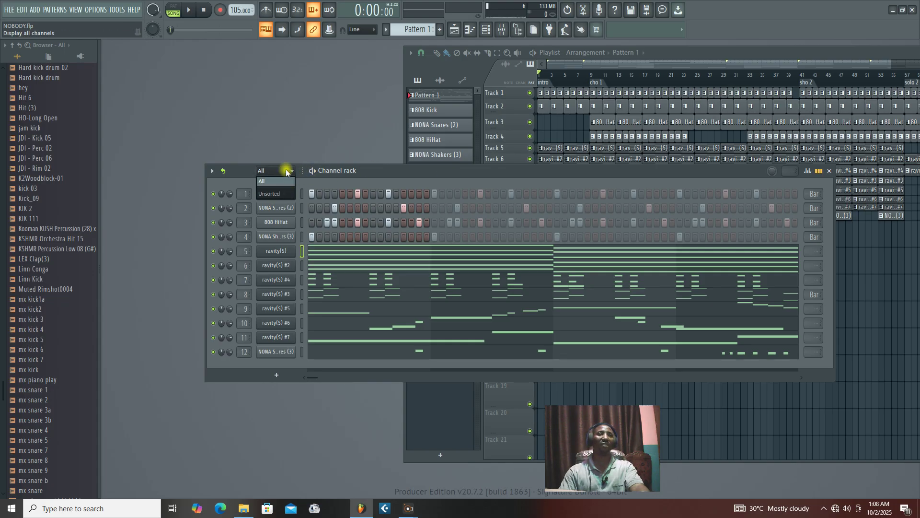
click(350, 172)
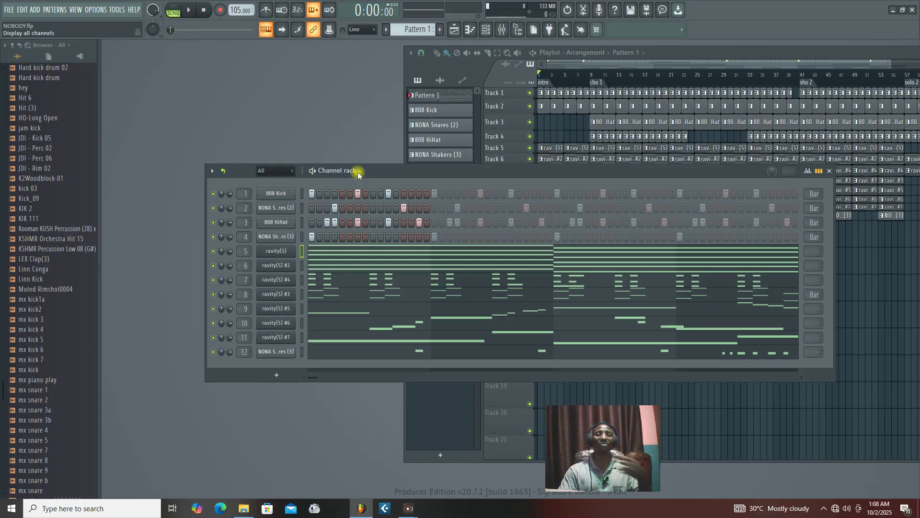
drag(358, 171, 393, 162)
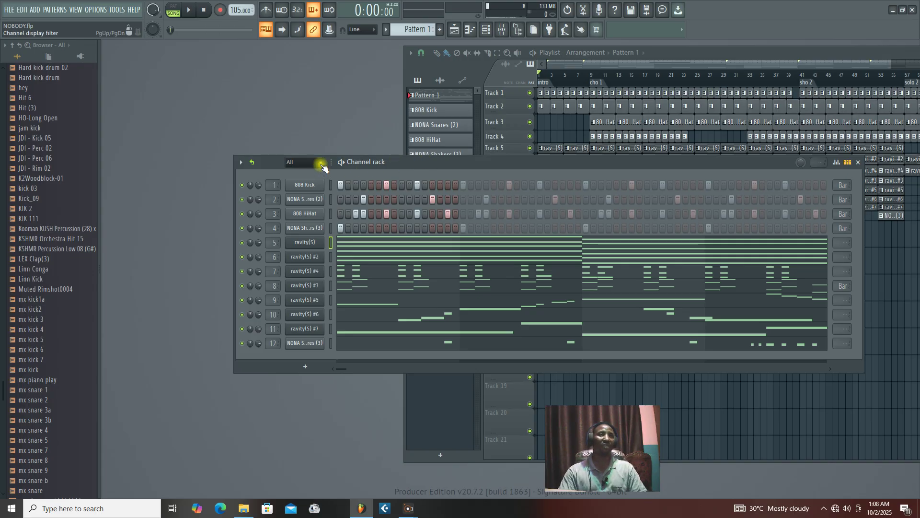
click(310, 162)
click(381, 162)
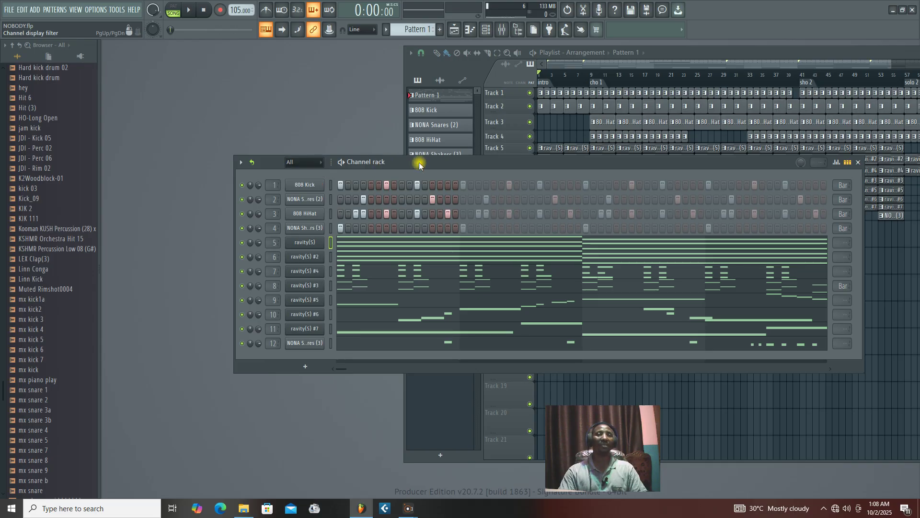
drag(420, 162, 404, 162)
click(304, 165)
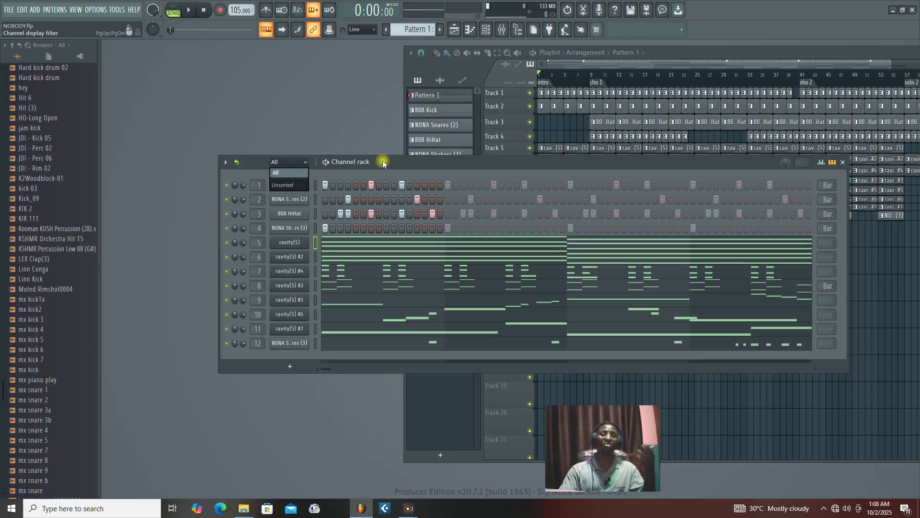
click(304, 162)
mouse_move(386, 163)
mouse_down()
mouse_move(379, 179)
mouse_move(382, 170)
mouse_up()
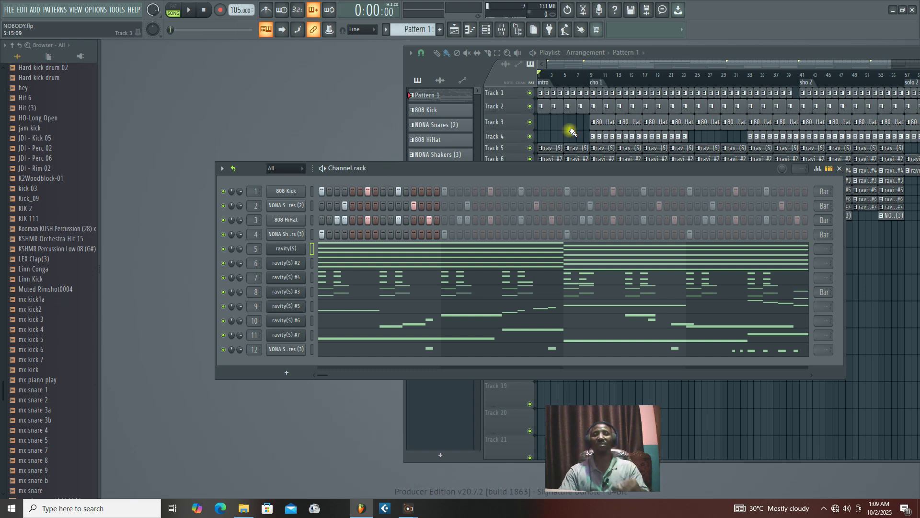
- Start song playback with the Playlist in focus and reposition the Playlist and Channel rack windows as it plays
click(660, 52)
key(space)
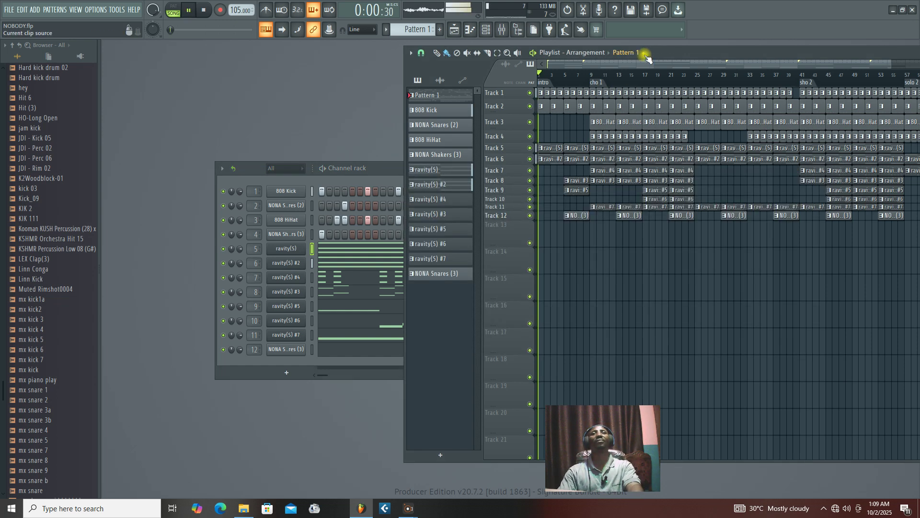
click(387, 168)
mouse_move(407, 168)
mouse_down()
mouse_move(396, 163)
mouse_move(411, 174)
mouse_up()
mouse_move(666, 57)
mouse_down()
mouse_move(639, 60)
mouse_move(677, 50)
mouse_up()
mouse_move(399, 174)
mouse_down()
mouse_move(387, 179)
mouse_move(405, 177)
mouse_up()
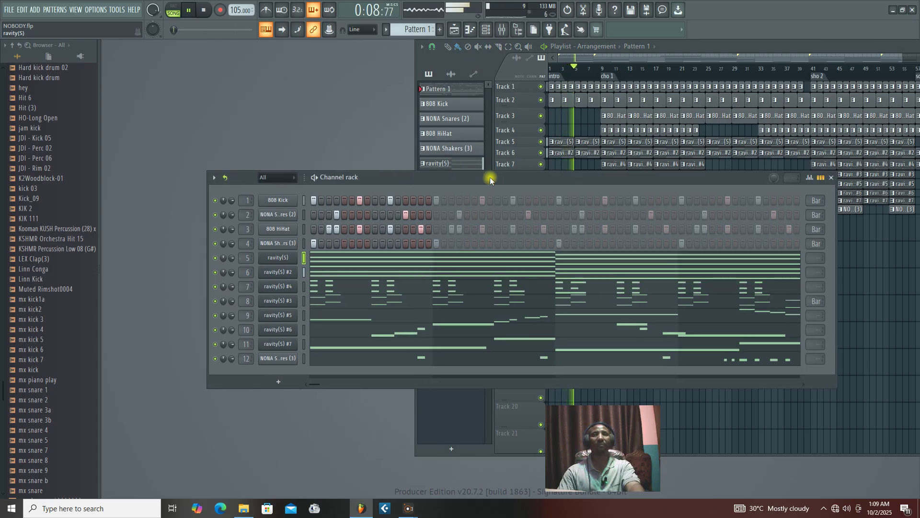
drag(490, 175, 475, 160)
drag(671, 48, 735, 74)
drag(429, 162, 392, 117)
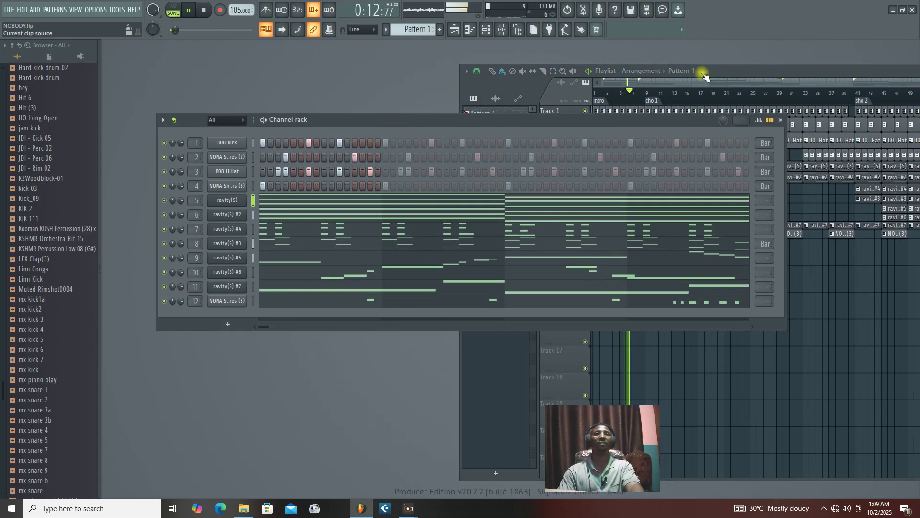
drag(732, 68, 677, 68)
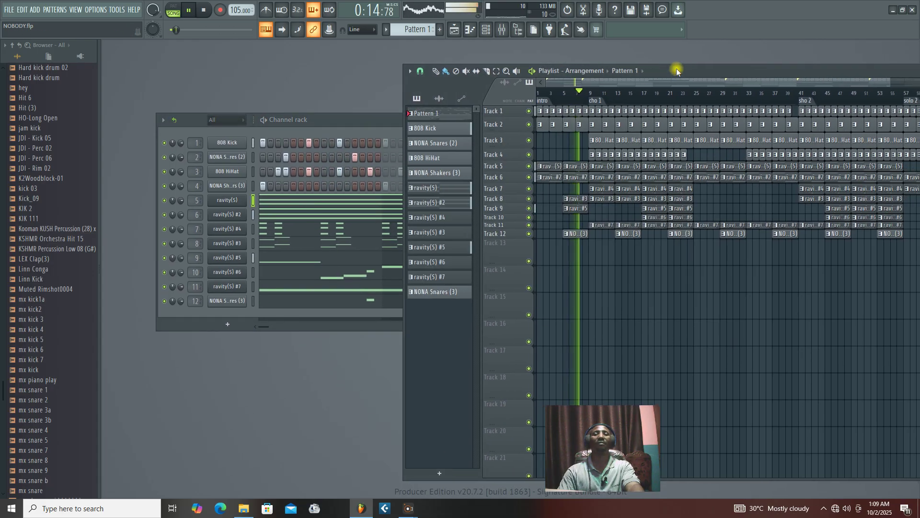
- Alternate between the Channel rack and the Playlist during playback, shifting both windows and ending with the Playlist in front
click(384, 119)
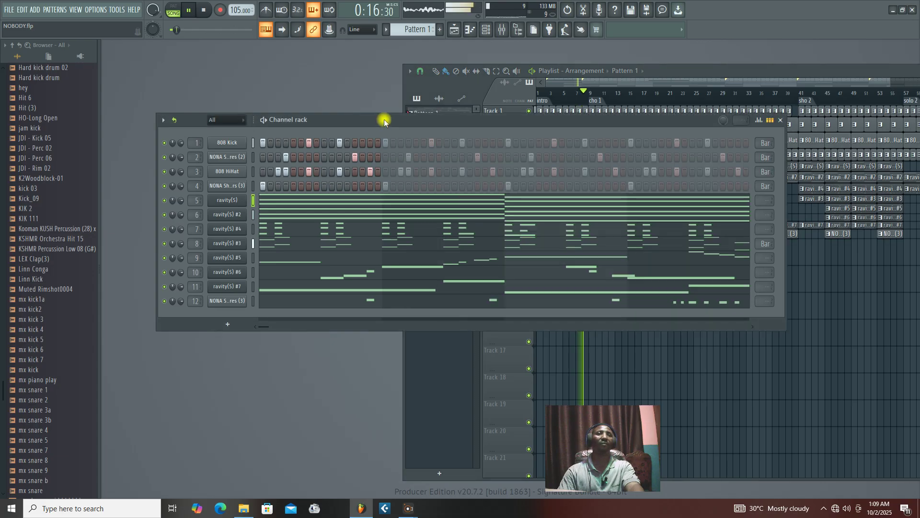
click(660, 71)
drag(373, 120, 440, 104)
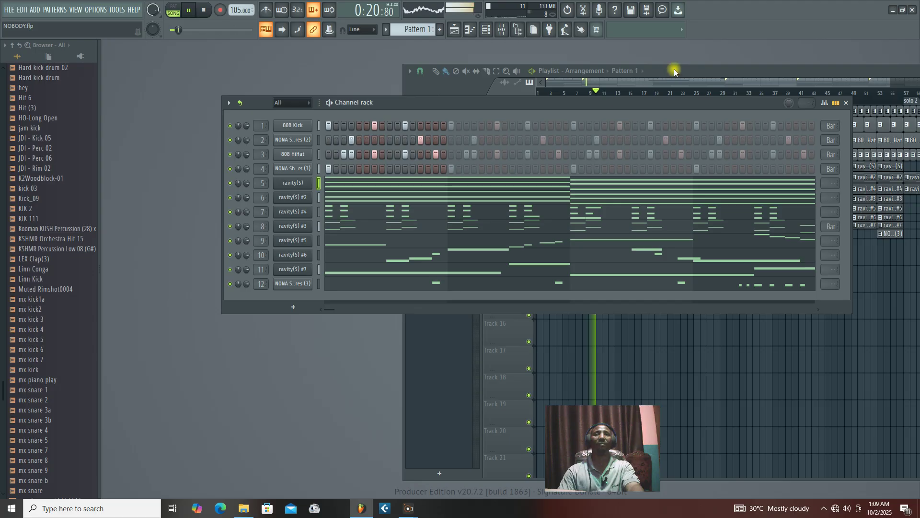
drag(643, 71, 615, 71)
click(363, 109)
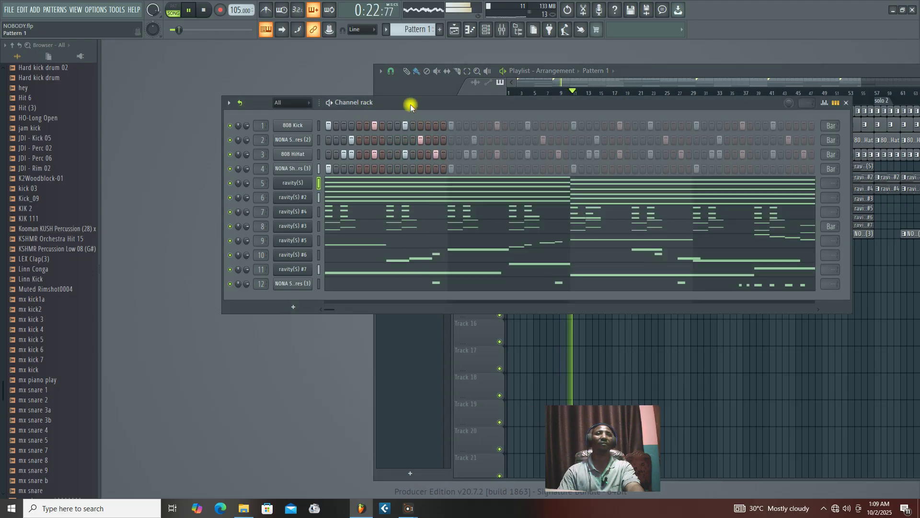
drag(411, 102, 389, 106)
drag(652, 69, 598, 69)
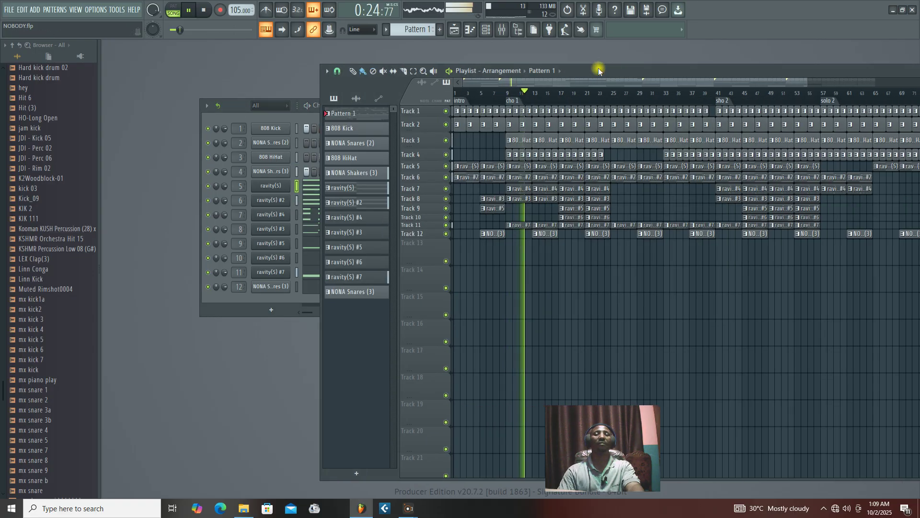
click(307, 117)
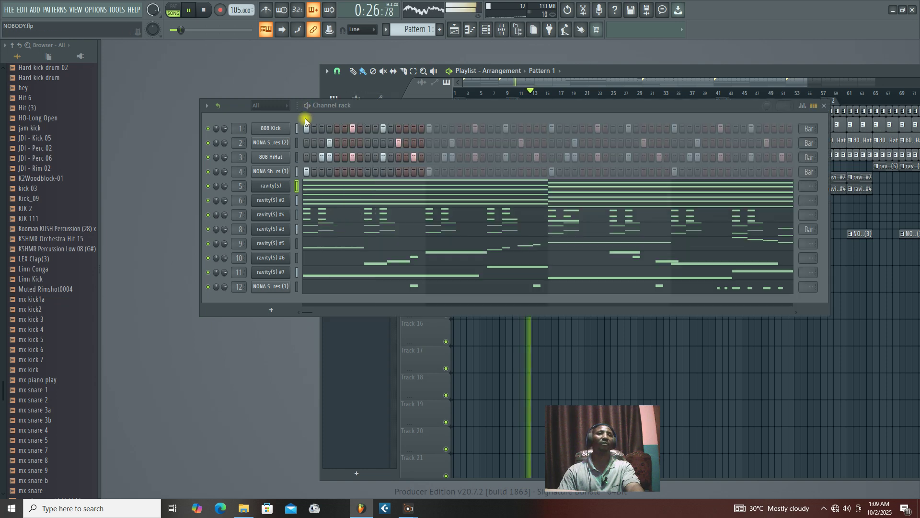
drag(387, 103, 375, 108)
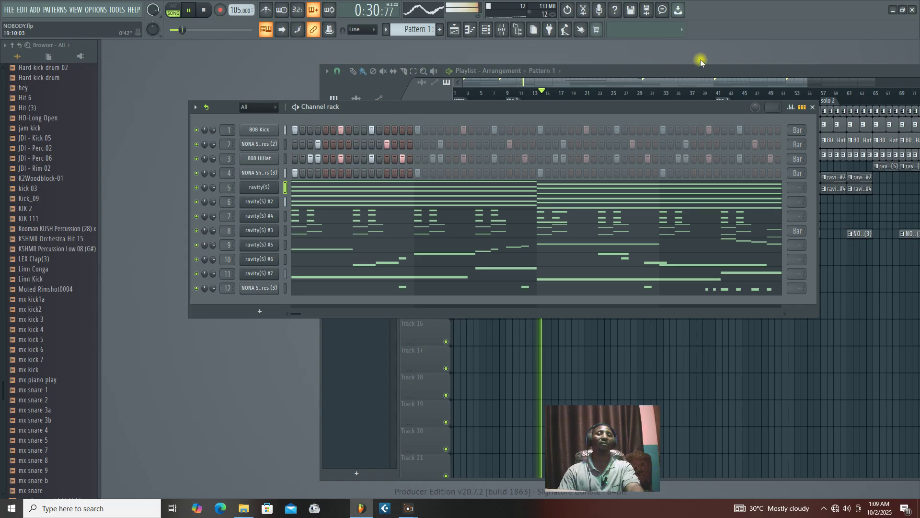
click(652, 71)
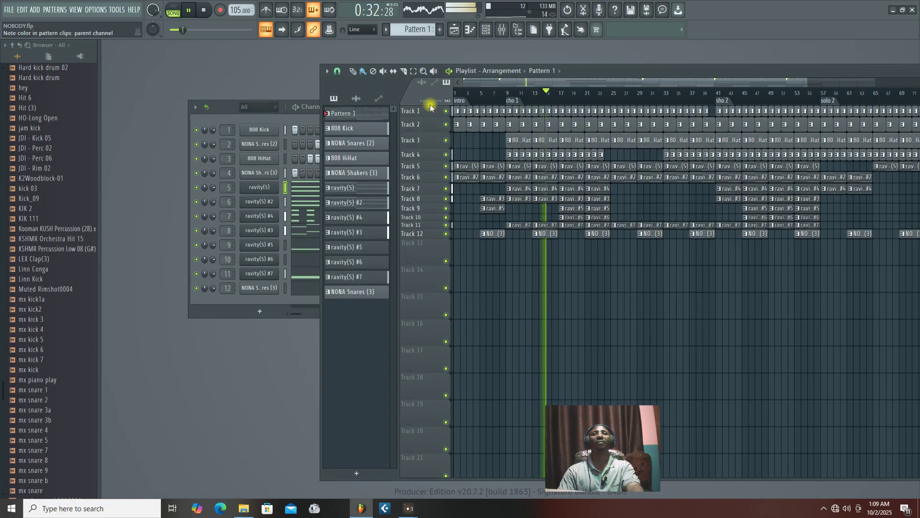
click(308, 119)
click(605, 72)
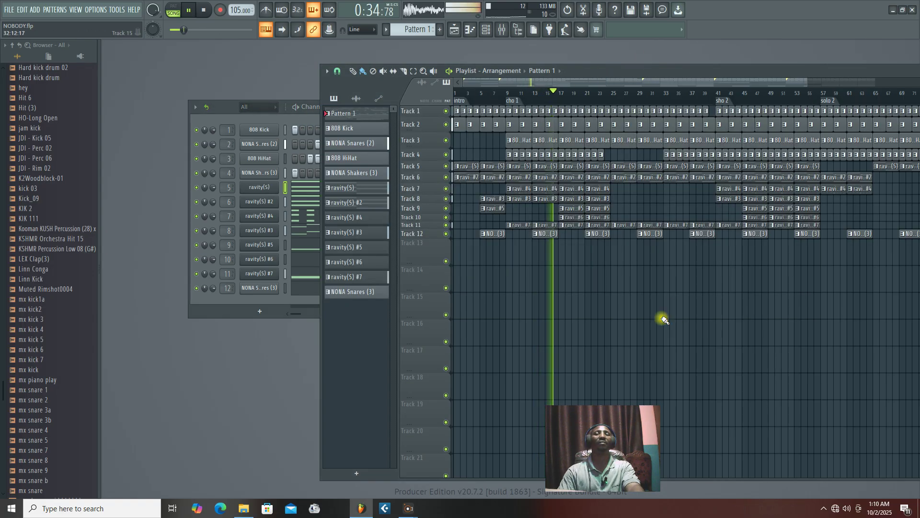